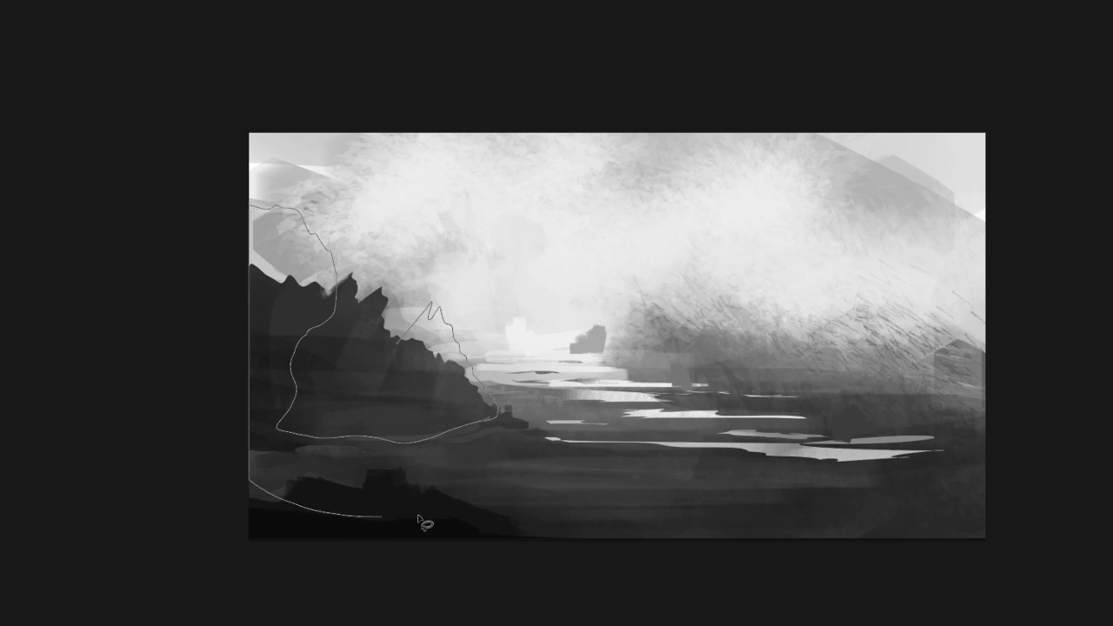
# - Lasso a jagged outline around the left-hand cliffs, paint grey peaks behind the dark ridge inside it, and deselect
pyautogui.moveTo(397, 351); pyautogui.dragTo(398, 353)
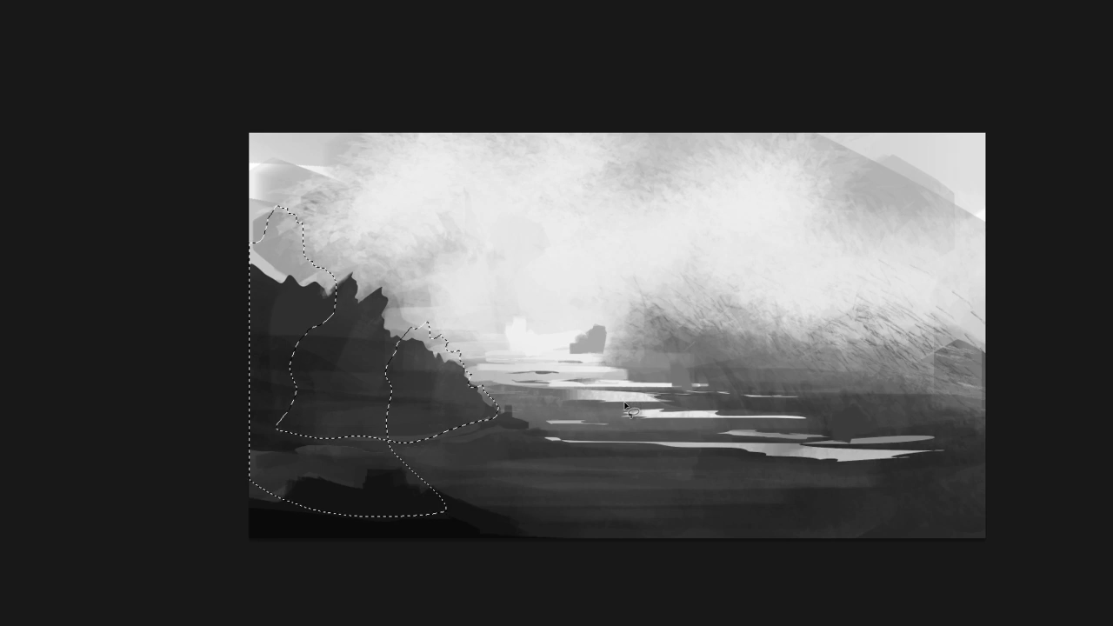
pyautogui.press('b')
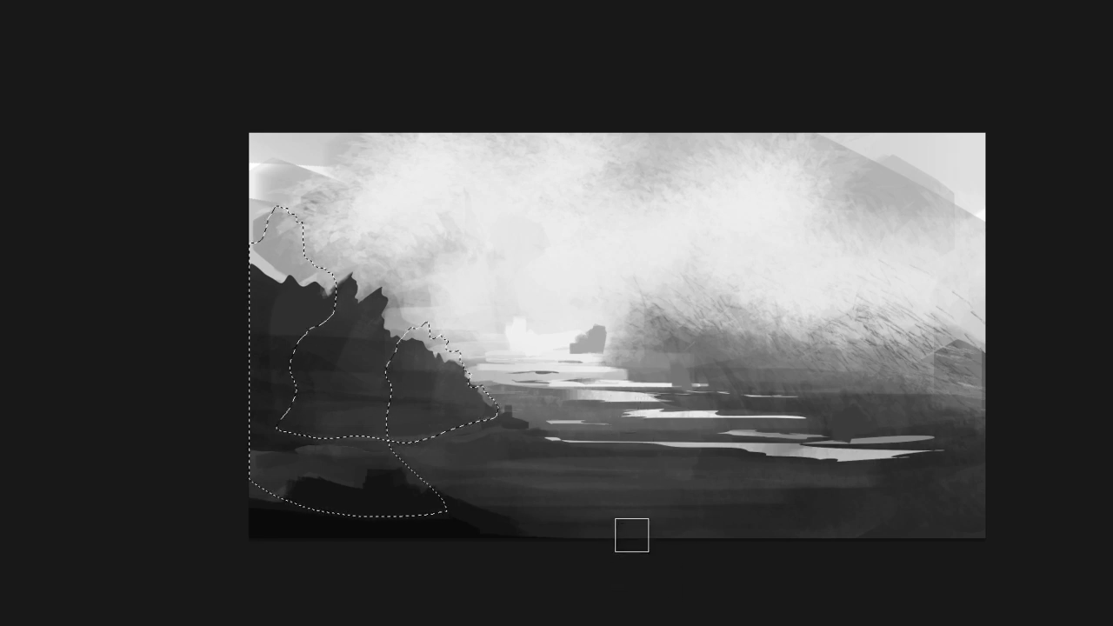
pyautogui.press('space')
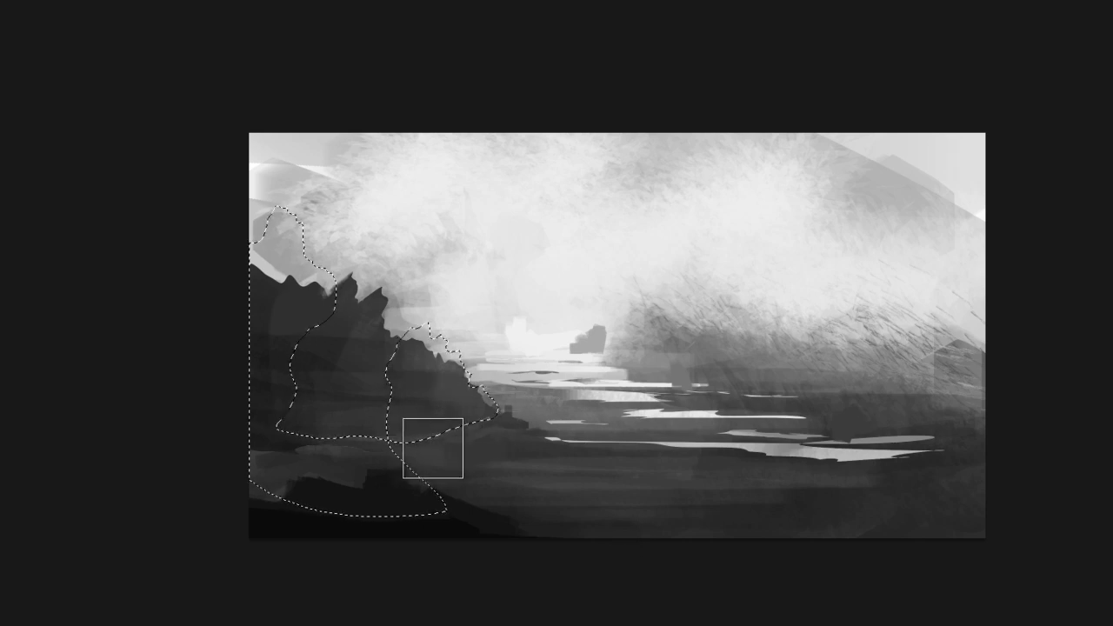
pyautogui.hotkey('ctrl', 'z')
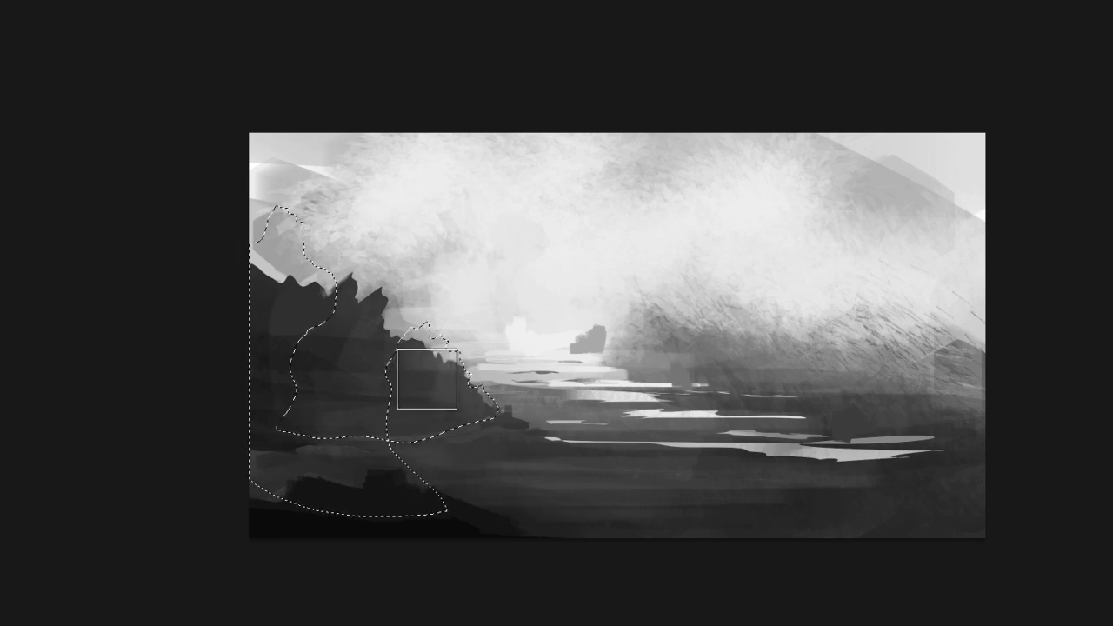
pyautogui.moveTo(311, 281); pyautogui.dragTo(317, 184)
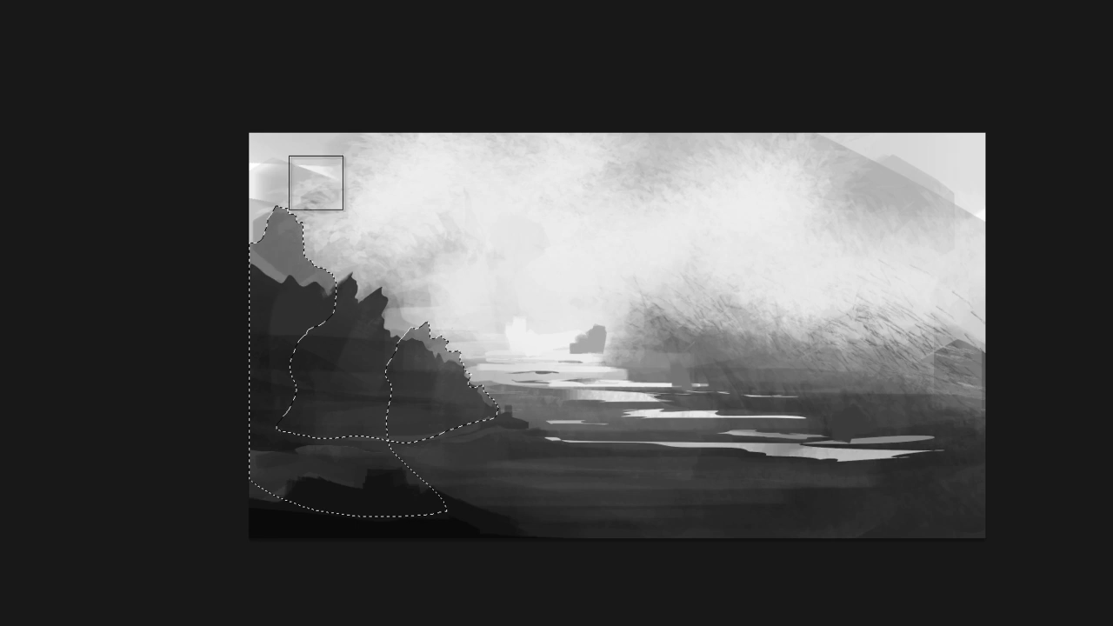
pyautogui.hotkey('ctrl', 'd')
# - Flip the canvas horizontally and paint a low dark rock mass along the far shore with a smaller brush
pyautogui.hotkey('ctrl', 'shift', 'h')
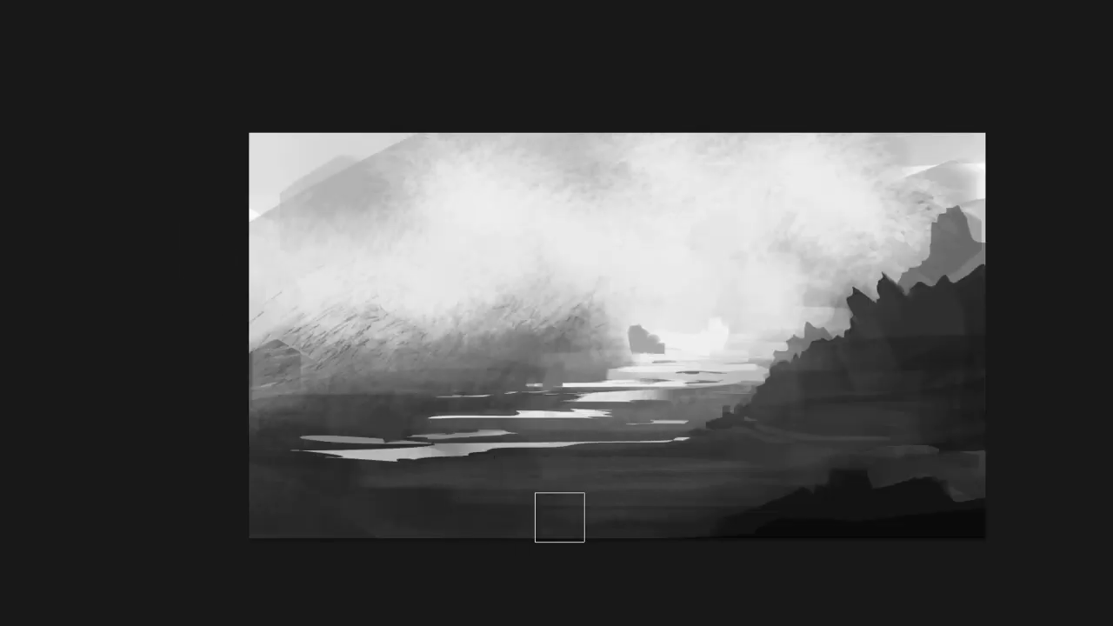
pyautogui.keyDown('alt'); pyautogui.click(742, 359); pyautogui.keyUp('alt')
pyautogui.press('[')
pyautogui.press('[')
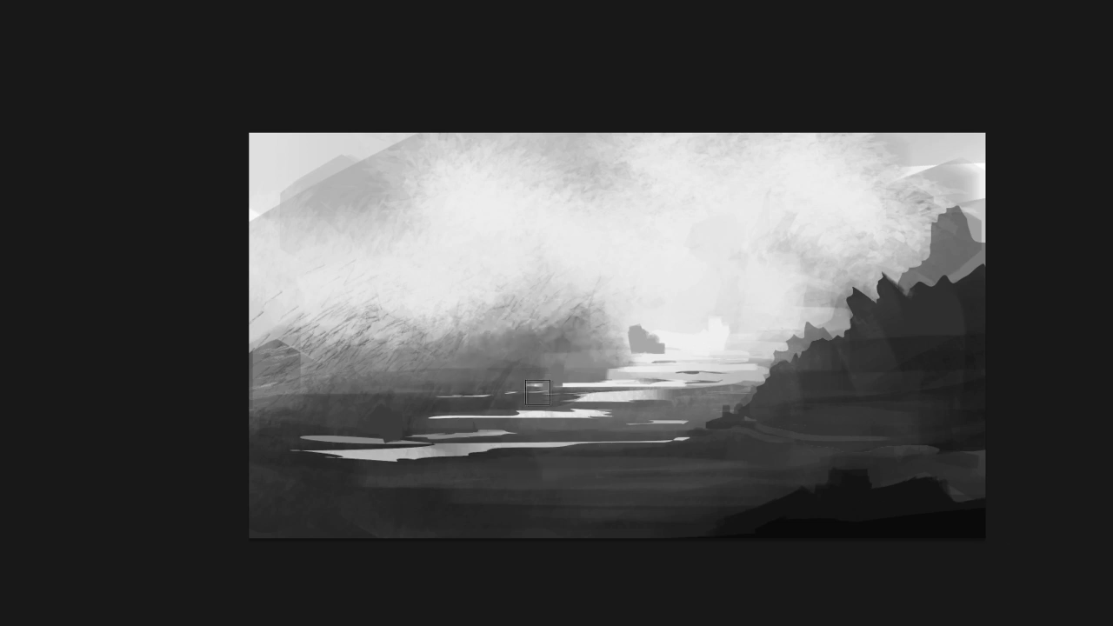
pyautogui.moveTo(520, 385)
pyautogui.mouseDown()
pyautogui.moveTo(465, 424)
pyautogui.moveTo(479, 397)
pyautogui.moveTo(467, 392)
pyautogui.moveTo(374, 406)
pyautogui.mouseUp()
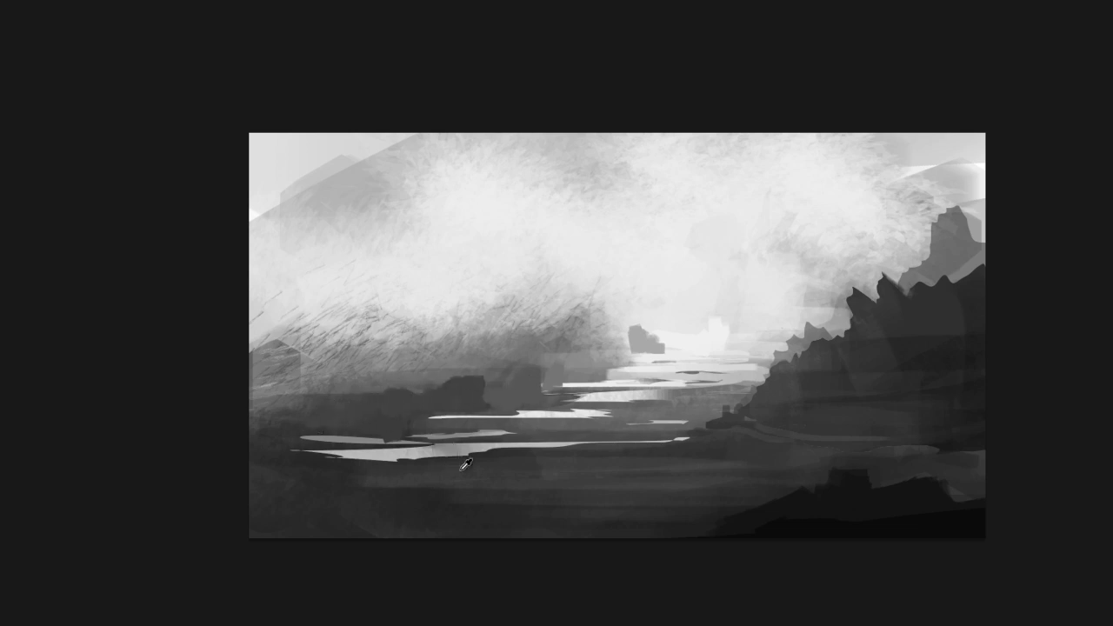
# - Flip the canvas back and paint near-black rock shapes across the middle of the foreground, varying the brush size
pyautogui.press('m')
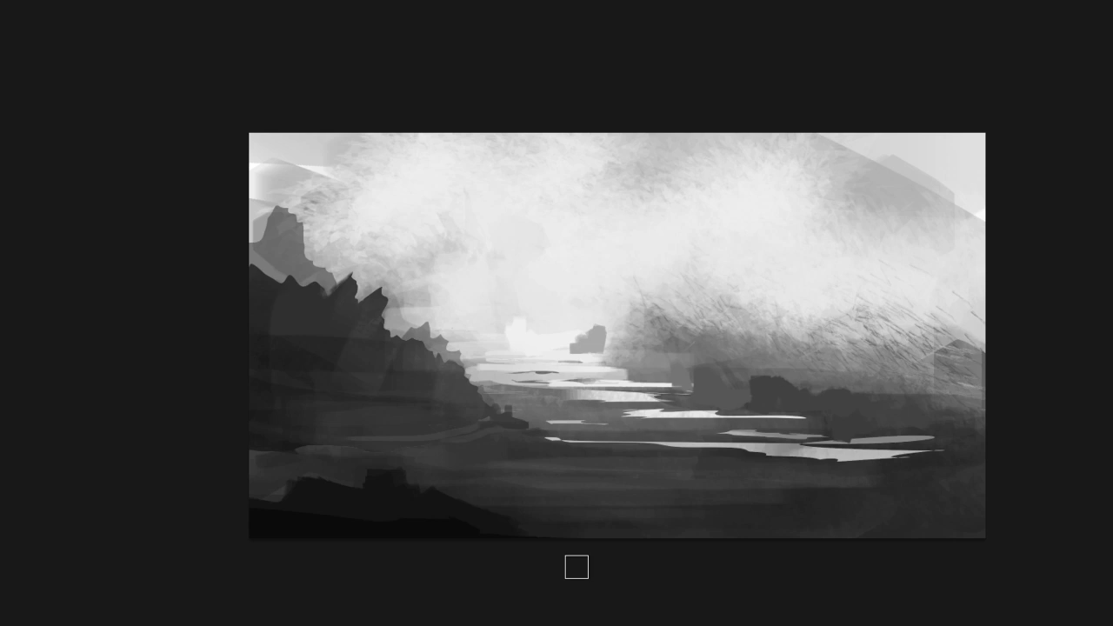
pyautogui.moveTo(564, 501)
pyautogui.mouseDown()
pyautogui.moveTo(547, 507)
pyautogui.moveTo(706, 512)
pyautogui.mouseUp()
pyautogui.press(']')
pyautogui.press(']')
pyautogui.moveTo(540, 517)
pyautogui.mouseDown()
pyautogui.moveTo(707, 503)
pyautogui.moveTo(514, 499)
pyautogui.mouseUp()
pyautogui.press('[')
pyautogui.press('[')
pyautogui.moveTo(641, 493)
pyautogui.mouseDown()
pyautogui.moveTo(583, 519)
pyautogui.moveTo(704, 513)
pyautogui.mouseUp()
pyautogui.moveTo(639, 524)
pyautogui.mouseDown()
pyautogui.moveTo(460, 540)
pyautogui.moveTo(648, 523)
pyautogui.mouseUp()
# - Sample nearby greys and paint horizontal strips of water between and above the foreground rocks
pyautogui.keyDown('alt'); pyautogui.click(536, 503); pyautogui.keyUp('alt')
pyautogui.keyDown('alt'); pyautogui.click(546, 488); pyautogui.keyUp('alt')
pyautogui.moveTo(532, 487); pyautogui.dragTo(442, 497)
pyautogui.keyDown('alt'); pyautogui.click(617, 406); pyautogui.keyUp('alt')
pyautogui.moveTo(603, 457)
pyautogui.mouseDown()
pyautogui.moveTo(753, 467)
pyautogui.moveTo(707, 456)
pyautogui.mouseUp()
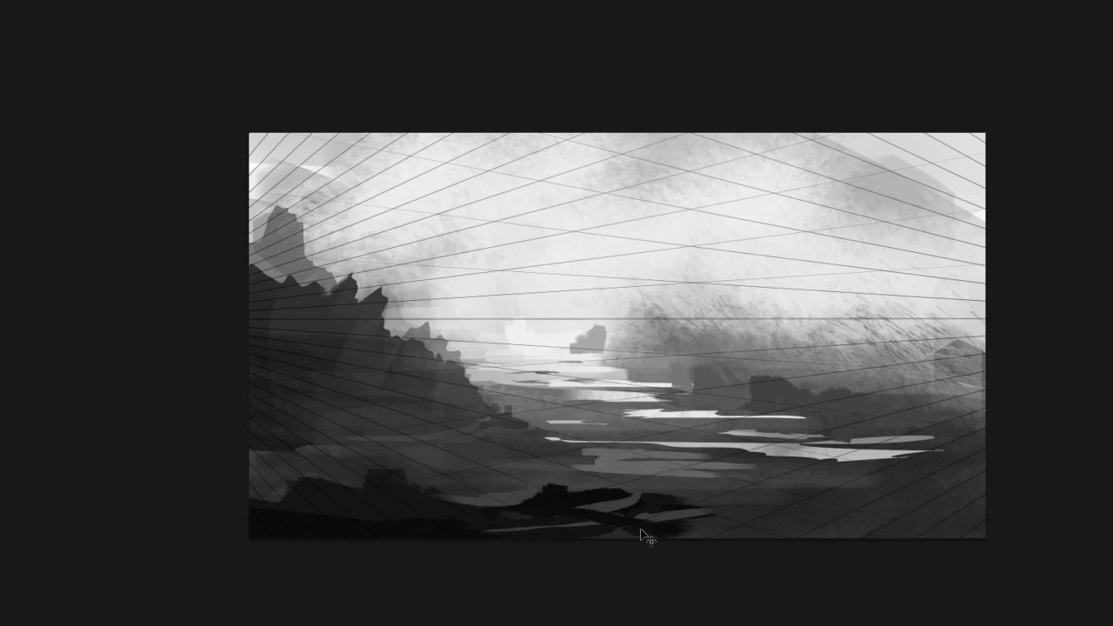
# - Flip the canvas and build up a small dark outcrop on top of the foreground rocks using sampled dark tones
pyautogui.press('m')
pyautogui.keyDown('alt'); pyautogui.click(685, 493); pyautogui.keyUp('alt')
pyautogui.moveTo(670, 490)
pyautogui.mouseDown()
pyautogui.moveTo(706, 508)
pyautogui.moveTo(799, 516)
pyautogui.moveTo(840, 504)
pyautogui.moveTo(638, 494)
pyautogui.moveTo(715, 506)
pyautogui.moveTo(683, 472)
pyautogui.moveTo(679, 503)
pyautogui.moveTo(713, 500)
pyautogui.moveTo(703, 502)
pyautogui.moveTo(737, 523)
pyautogui.mouseUp()
pyautogui.keyDown('alt'); pyautogui.click(659, 493); pyautogui.keyUp('alt')
pyautogui.keyDown('alt'); pyautogui.click(687, 496); pyautogui.keyUp('alt')
pyautogui.keyDown('alt'); pyautogui.click(677, 497); pyautogui.keyUp('alt')
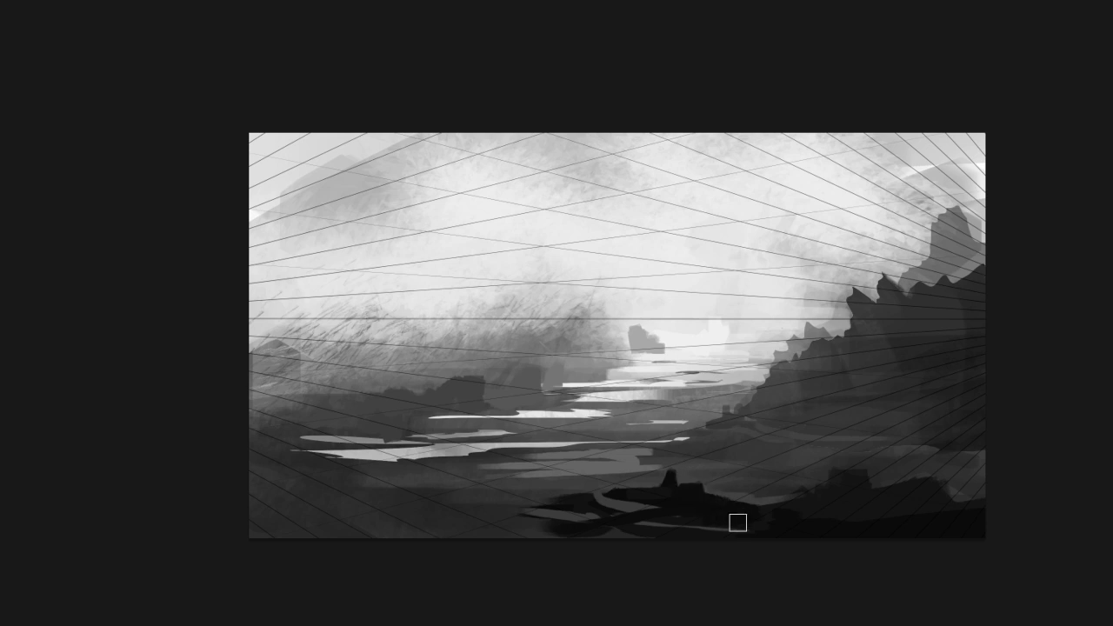
# - Flip the canvas back, extend the dark foreground rocks towards the lower-left corner, and soften the foreground with a larger brush
pyautogui.press('m')
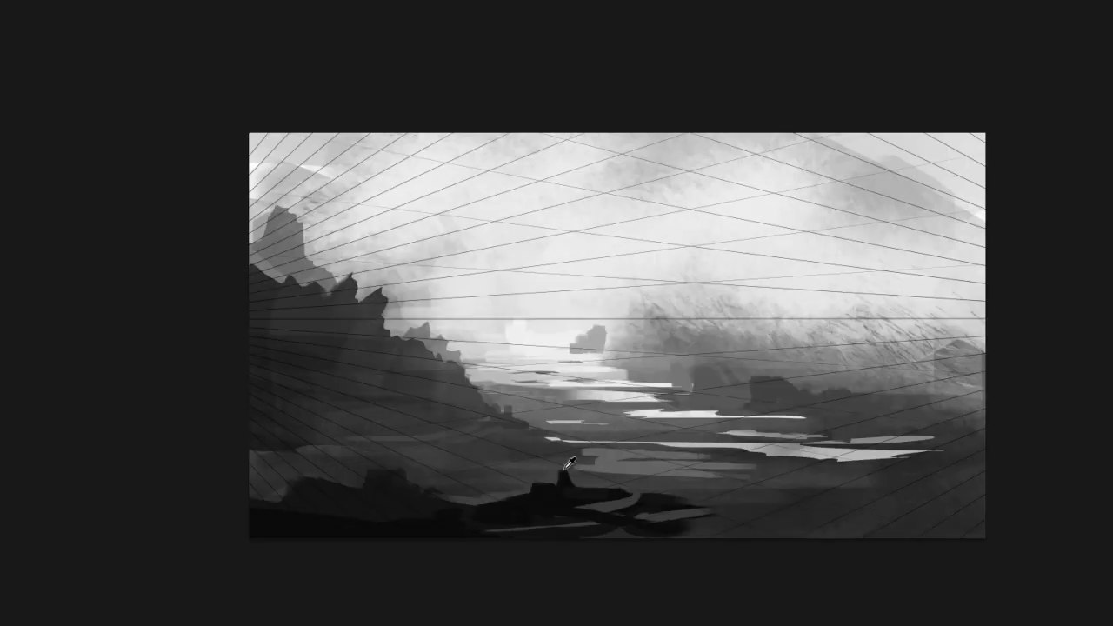
pyautogui.keyDown('alt'); pyautogui.click(421, 526); pyautogui.keyUp('alt')
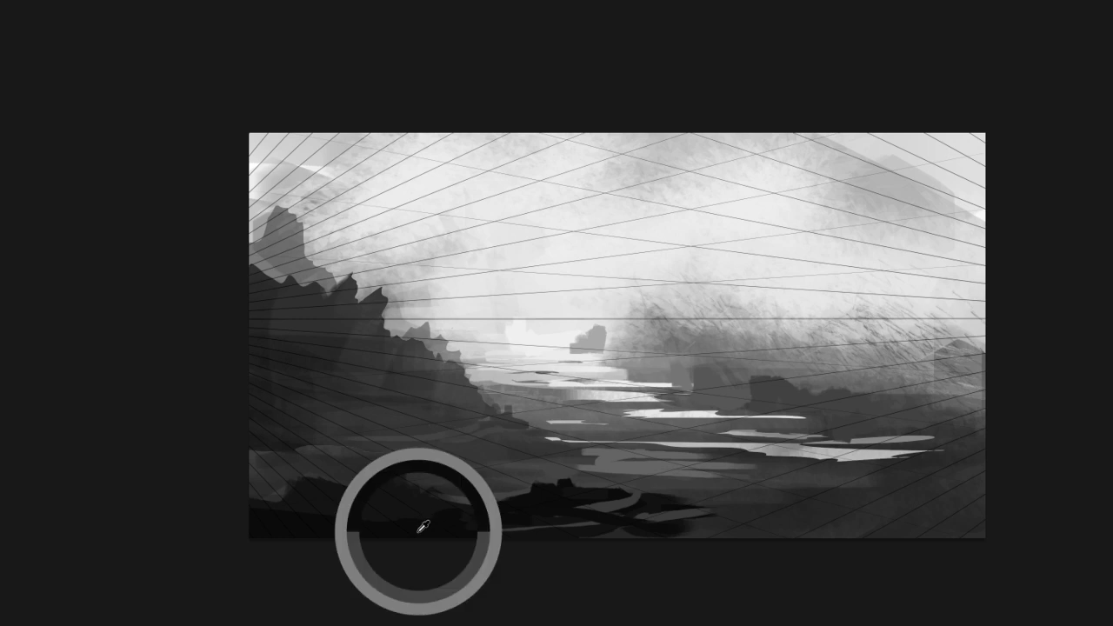
pyautogui.moveTo(512, 518)
pyautogui.mouseDown()
pyautogui.moveTo(440, 532)
pyautogui.moveTo(350, 518)
pyautogui.moveTo(305, 525)
pyautogui.mouseUp()
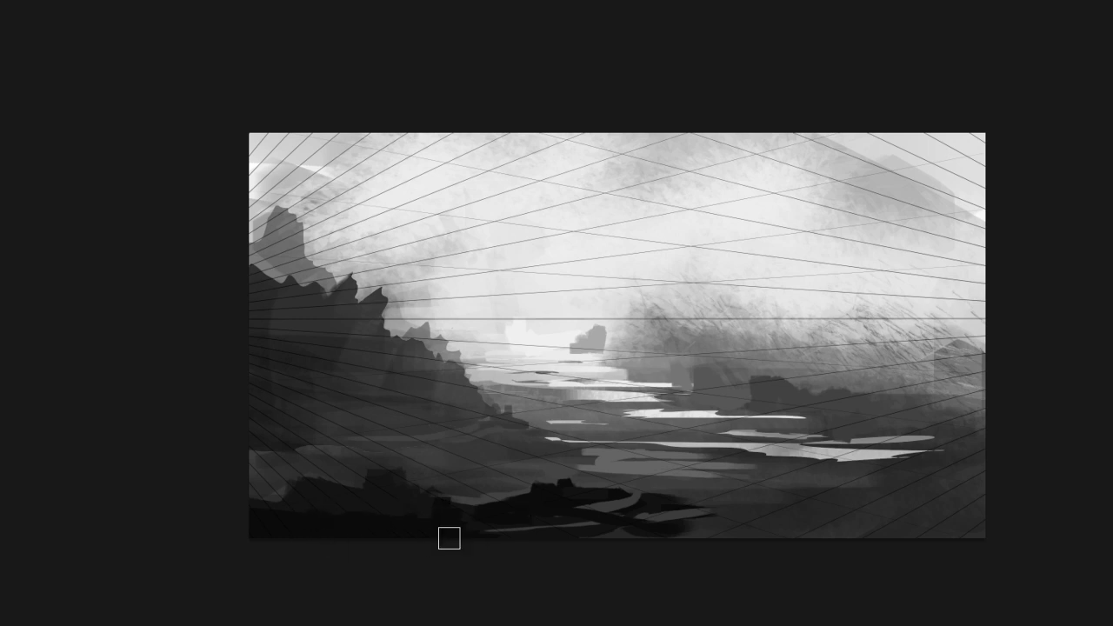
pyautogui.press(']')
pyautogui.press(']')
pyautogui.press(']')
pyautogui.press(']')
pyautogui.press(']')
pyautogui.press(']')
pyautogui.press(']')
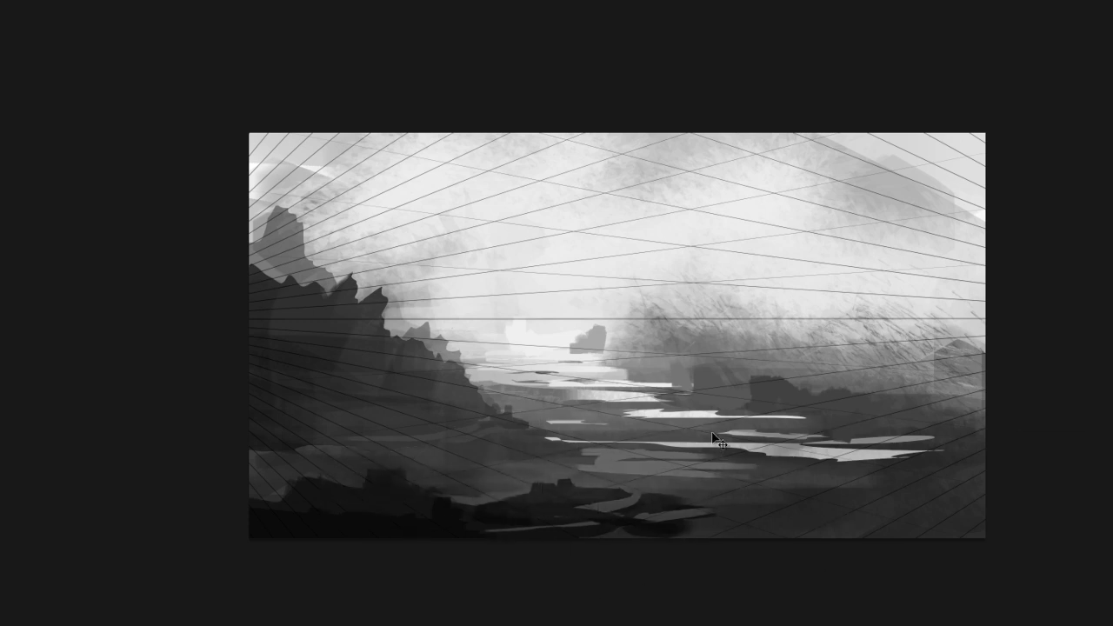
# - Flip the canvas and paint tall pale-grey pillars rising from the mist with a darker rocky base beneath them
pyautogui.press('m')
pyautogui.keyDown('alt'); pyautogui.click(596, 356); pyautogui.keyUp('alt')
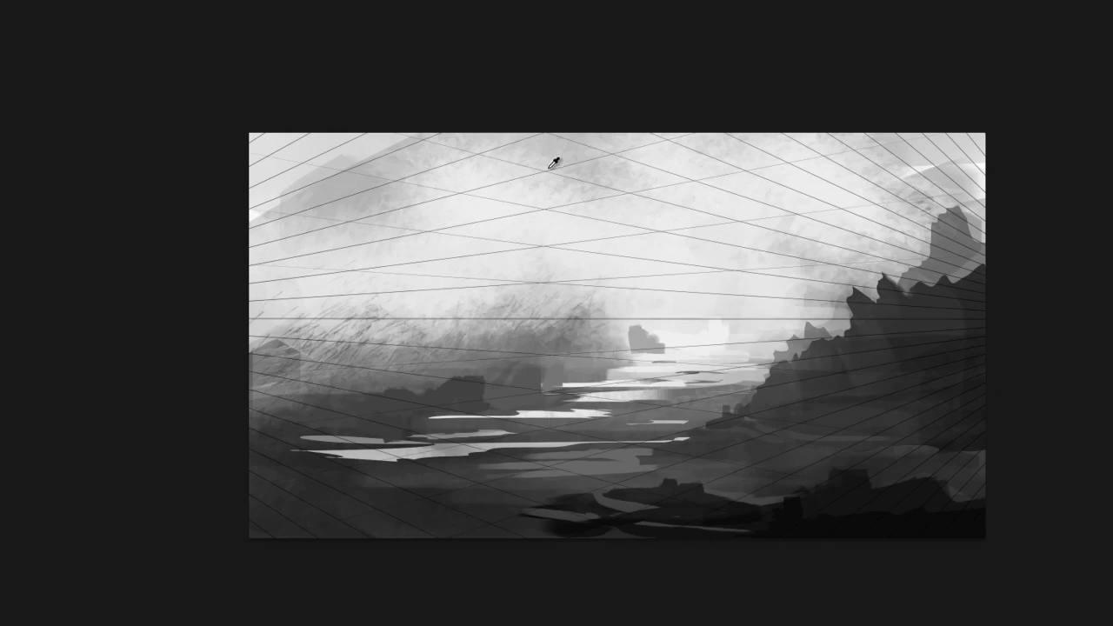
pyautogui.moveTo(524, 155)
pyautogui.mouseDown()
pyautogui.moveTo(524, 318)
pyautogui.moveTo(503, 357)
pyautogui.mouseUp()
pyautogui.moveTo(477, 168); pyautogui.dragTo(469, 383)
pyautogui.keyDown('alt'); pyautogui.click(524, 299); pyautogui.keyUp('alt')
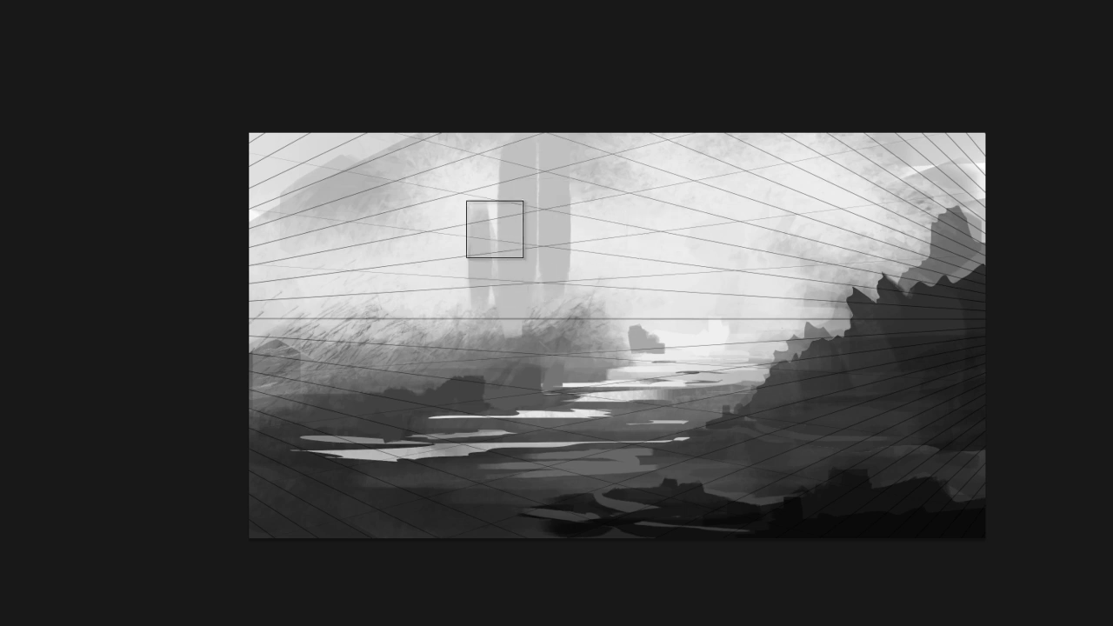
pyautogui.keyDown('alt'); pyautogui.click(511, 350); pyautogui.keyUp('alt')
pyautogui.moveTo(508, 341)
pyautogui.mouseDown()
pyautogui.moveTo(494, 310)
pyautogui.moveTo(543, 327)
pyautogui.moveTo(570, 314)
pyautogui.moveTo(426, 330)
pyautogui.moveTo(483, 278)
pyautogui.mouseUp()
# - Flip the canvas back, even out the rocky base with sampled greys, and widen the pillars into one broad tower
pyautogui.press('m')
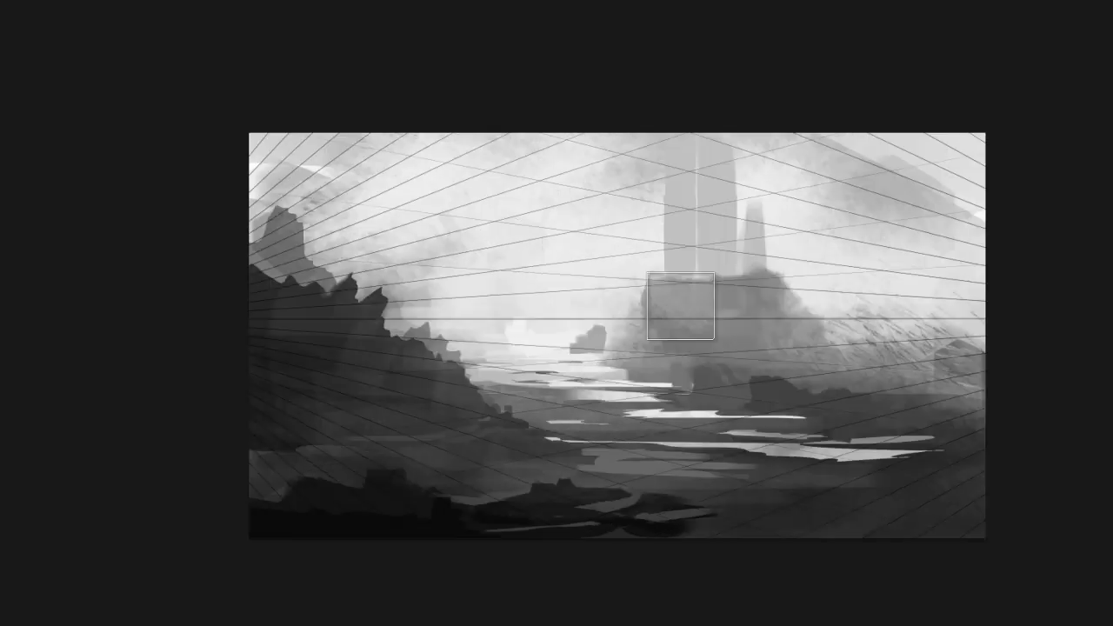
pyautogui.keyDown('alt'); pyautogui.click(716, 282); pyautogui.keyUp('alt')
pyautogui.moveTo(707, 293)
pyautogui.mouseDown()
pyautogui.moveTo(690, 283)
pyautogui.moveTo(739, 279)
pyautogui.moveTo(738, 205)
pyautogui.moveTo(732, 234)
pyautogui.mouseUp()
pyautogui.keyDown('alt'); pyautogui.click(723, 255); pyautogui.keyUp('alt')
pyautogui.keyDown('alt'); pyautogui.click(728, 193); pyautogui.keyUp('alt')
pyautogui.moveTo(739, 181); pyautogui.dragTo(739, 247)
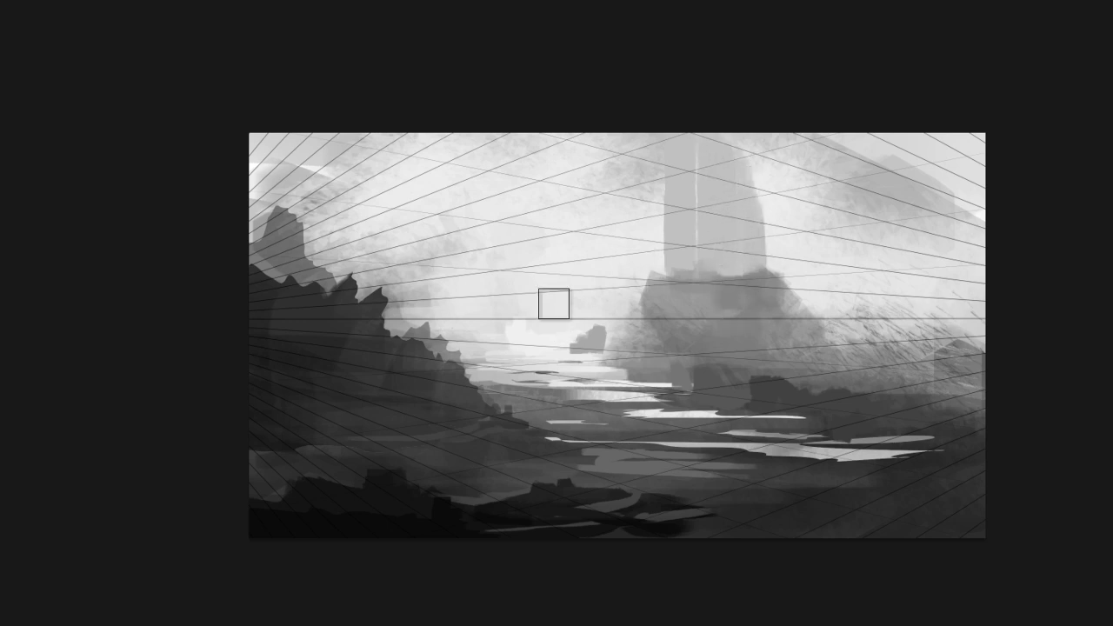
# - Enlarge the brush and cover the upper-right corner of the sky with an even mid-grey tone
pyautogui.press(']')
pyautogui.press(']')
pyautogui.press(']')
pyautogui.press(']')
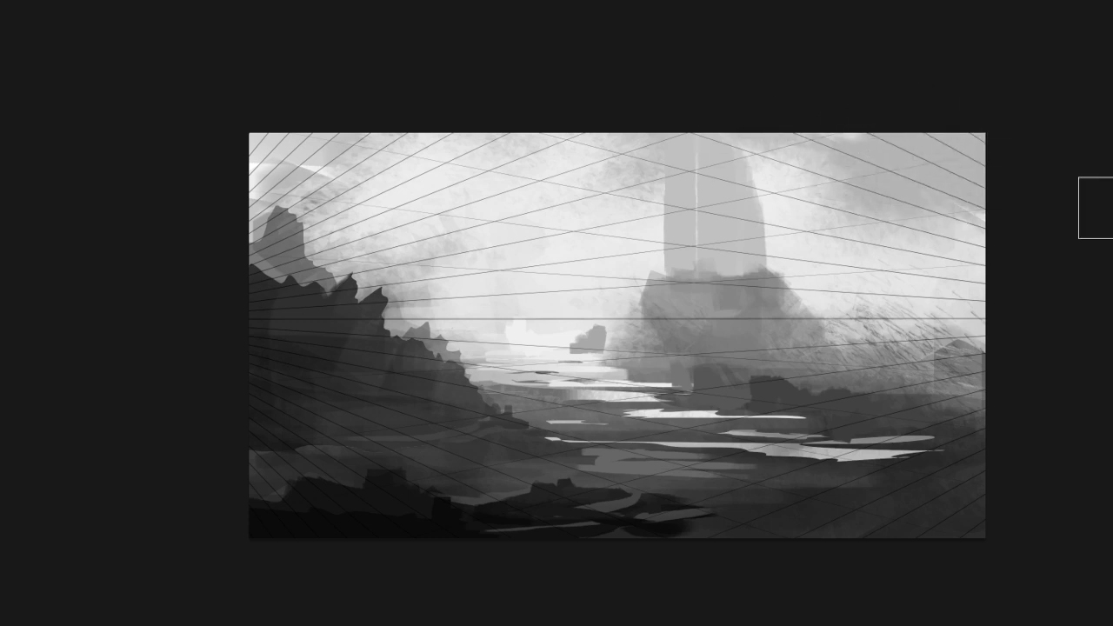
pyautogui.press(']')
pyautogui.press(']')
pyautogui.press(']')
pyautogui.press(']')
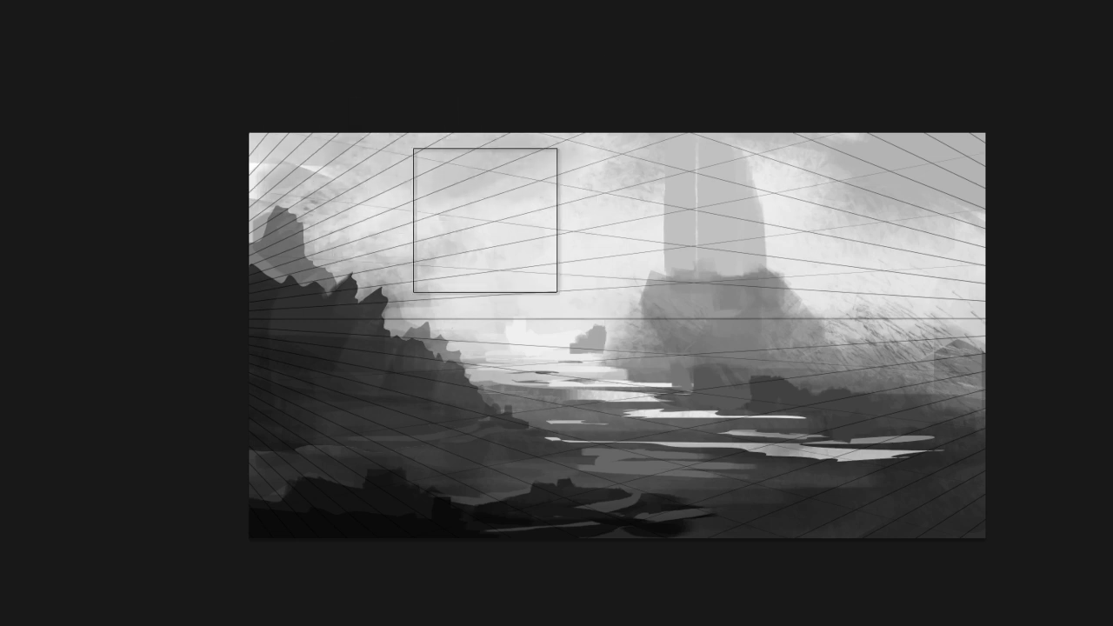
# - Taper the top of the tower and roughen its edge against the bright sky, undoing the unwanted stroke
pyautogui.moveTo(784, 236)
pyautogui.mouseDown()
pyautogui.moveTo(721, 313)
pyautogui.moveTo(790, 308)
pyautogui.mouseUp()
pyautogui.hotkey('ctrl', 'f')
pyautogui.moveTo(461, 438); pyautogui.dragTo(425, 434)
pyautogui.keyDown('alt'); pyautogui.click(595, 223); pyautogui.keyUp('alt')
pyautogui.moveTo(583, 204)
pyautogui.mouseDown()
pyautogui.moveTo(573, 286)
pyautogui.moveTo(555, 214)
pyautogui.moveTo(602, 179)
pyautogui.moveTo(593, 199)
pyautogui.moveTo(557, 178)
pyautogui.mouseUp()
pyautogui.hotkey('ctrl', 'z')
pyautogui.press(']')
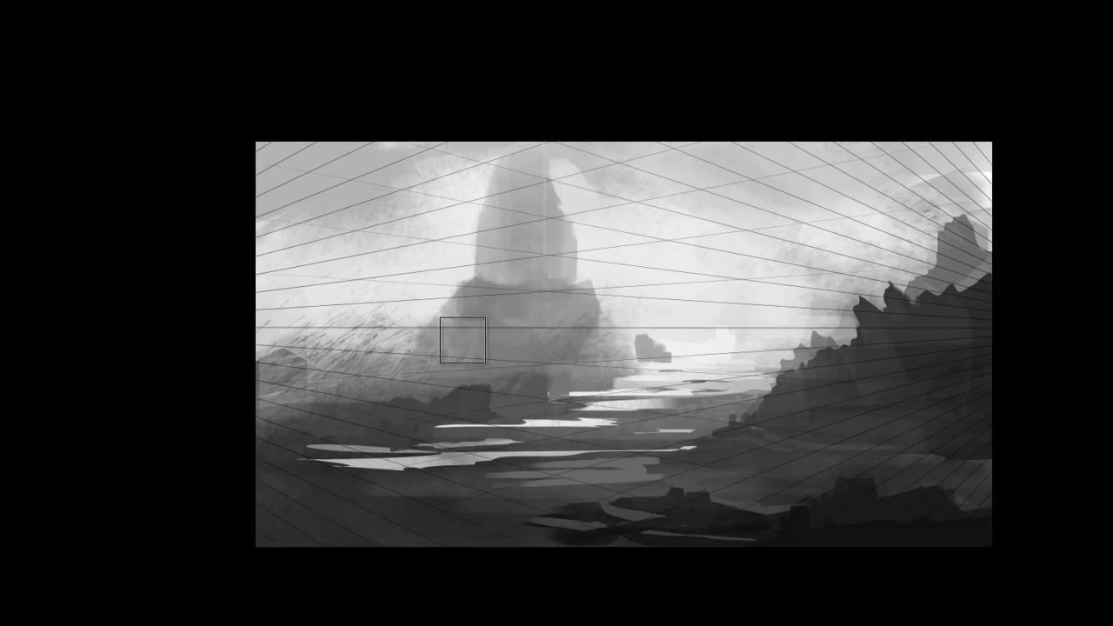
# - Paint a rocky shoulder on the river side of the tower's base with a smaller brush
pyautogui.press('f')
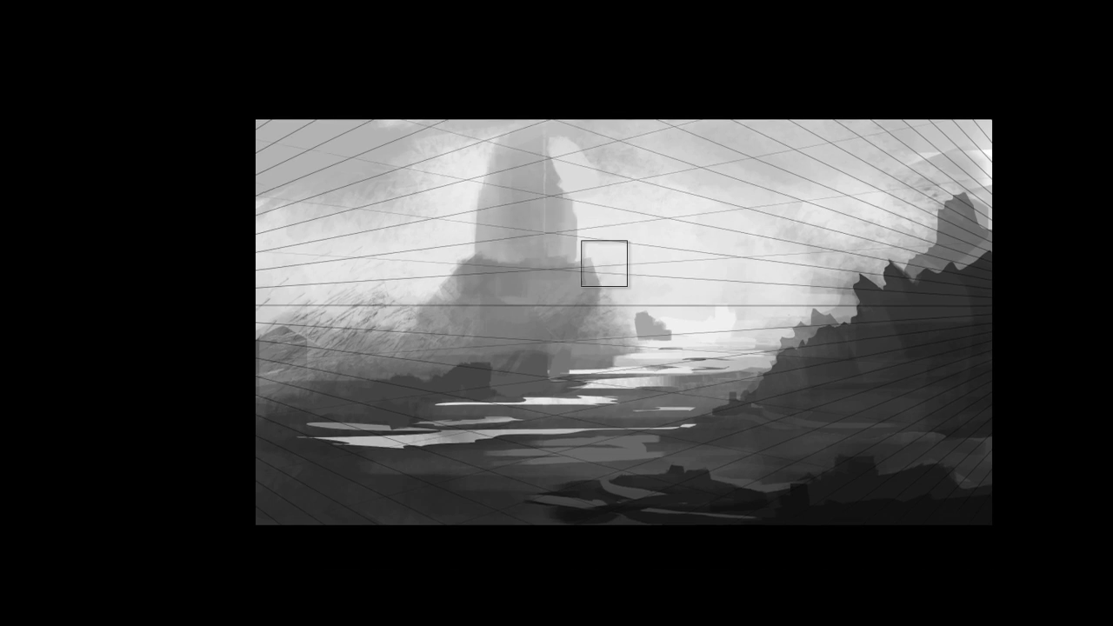
pyautogui.moveTo(605, 263); pyautogui.dragTo(593, 270)
pyautogui.press('[')
pyautogui.press('f')
pyautogui.press('f')
pyautogui.press('f')
pyautogui.moveTo(640, 243); pyautogui.dragTo(586, 261)
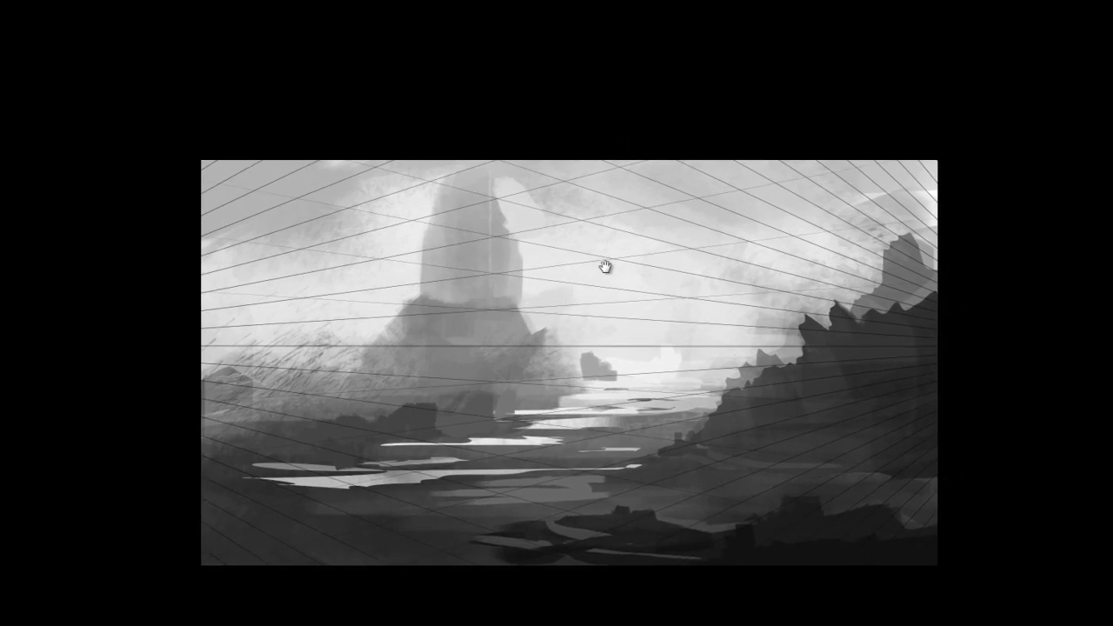
# - Flip the canvas, refine the bright glow on the horizon, and paint small misty rocks along the distant waterline
pyautogui.press('m')
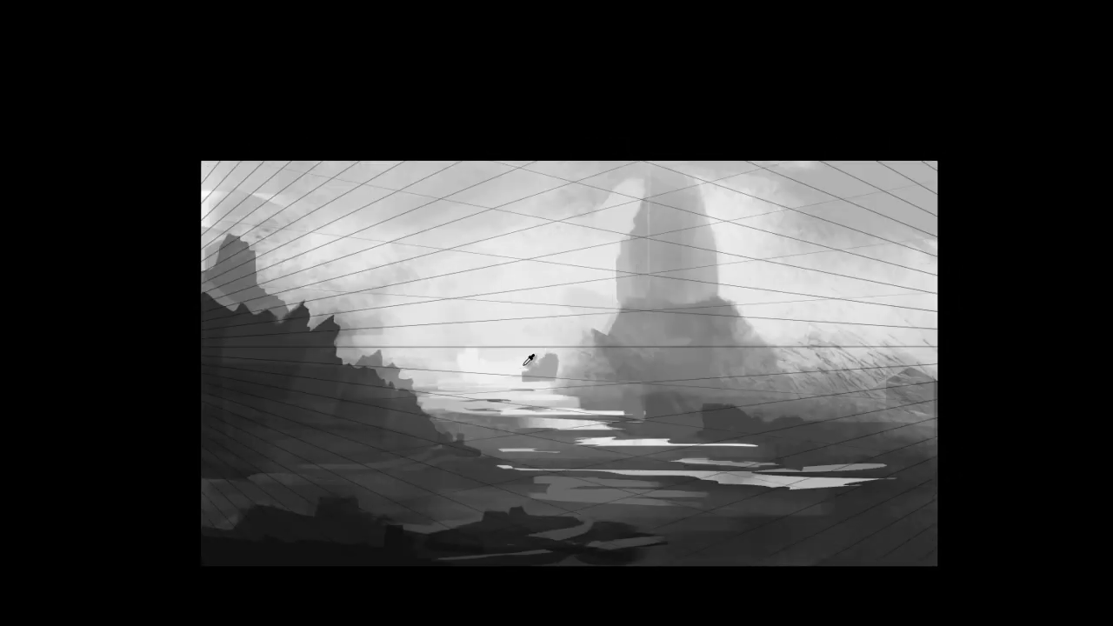
pyautogui.hotkey('shift', 'i')
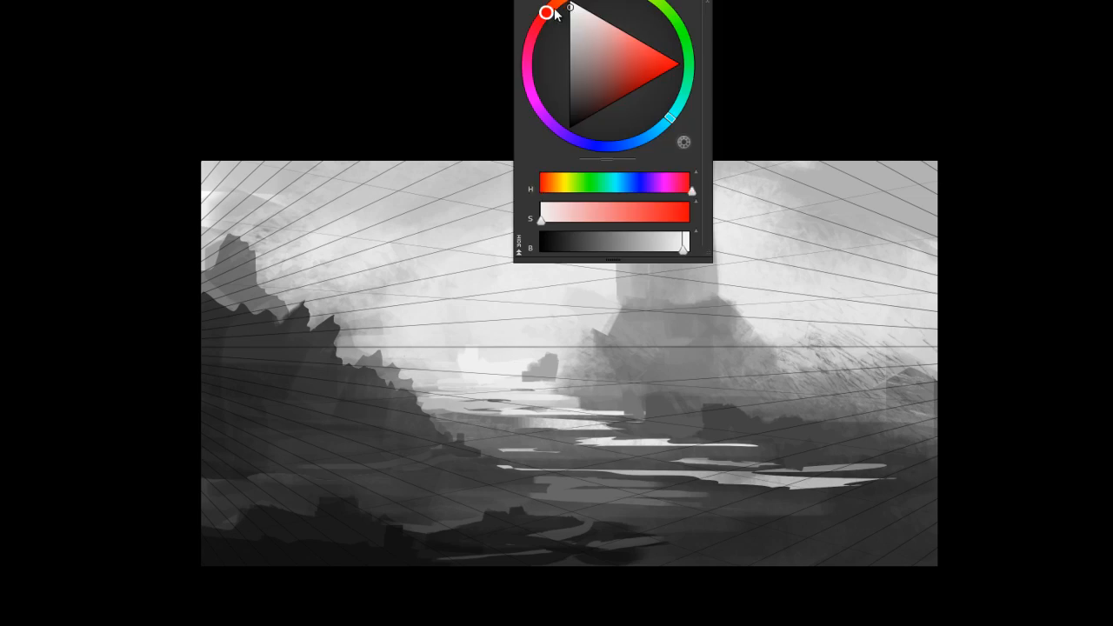
pyautogui.keyDown('alt'); pyautogui.click(472, 366); pyautogui.keyUp('alt')
pyautogui.moveTo(437, 364); pyautogui.dragTo(502, 363)
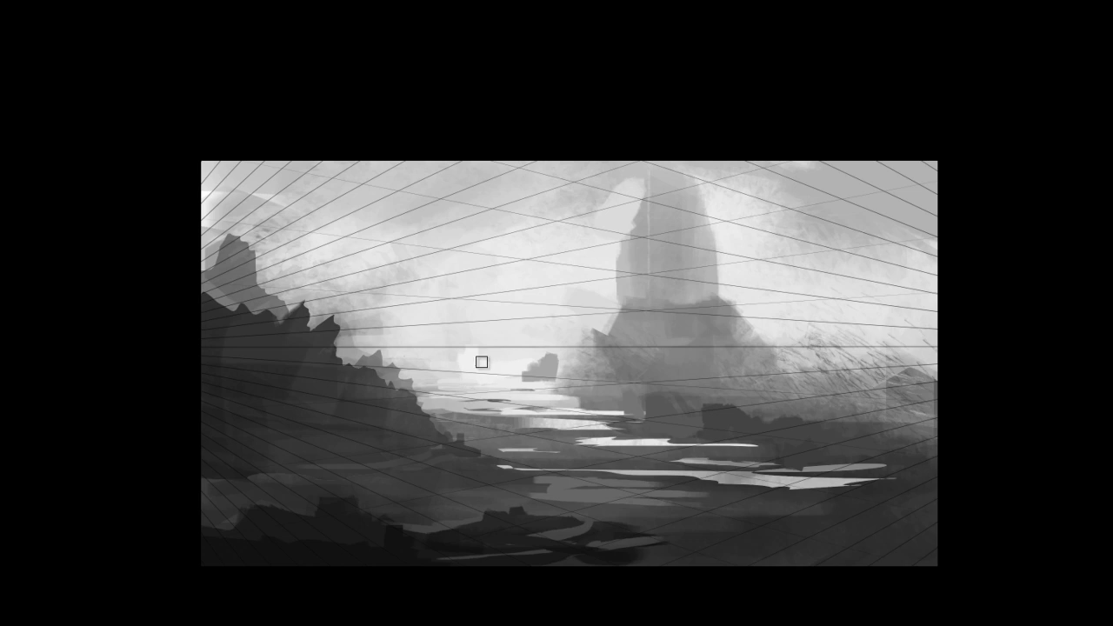
pyautogui.keyDown('alt'); pyautogui.click(400, 384); pyautogui.keyUp('alt')
pyautogui.keyDown('alt'); pyautogui.click(405, 383); pyautogui.keyUp('alt')
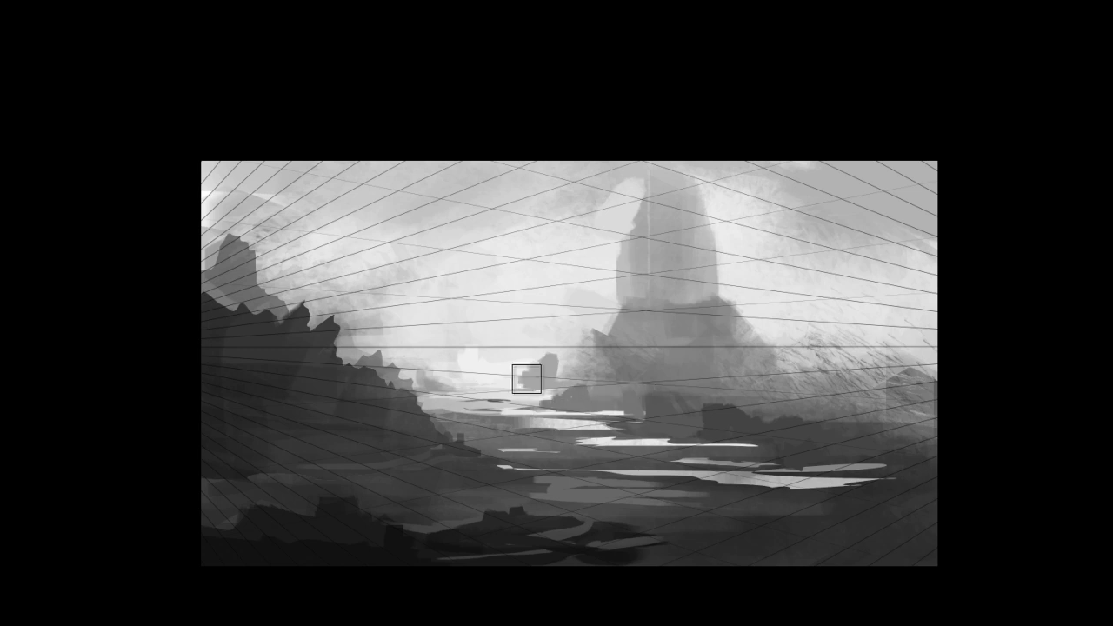
pyautogui.keyDown('alt'); pyautogui.click(547, 350); pyautogui.keyUp('alt')
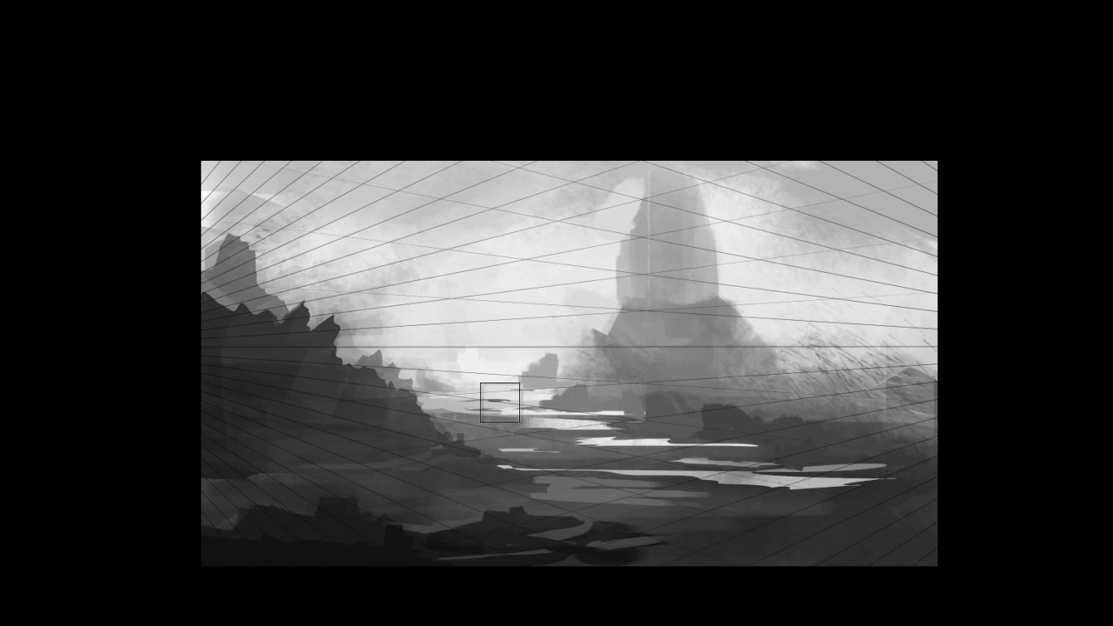
# - Refine the rocks around the distant river and paint a dark mound below the tower's base, flipping the canvas to check the composition
pyautogui.press('m')
pyautogui.moveTo(711, 372); pyautogui.dragTo(626, 341)
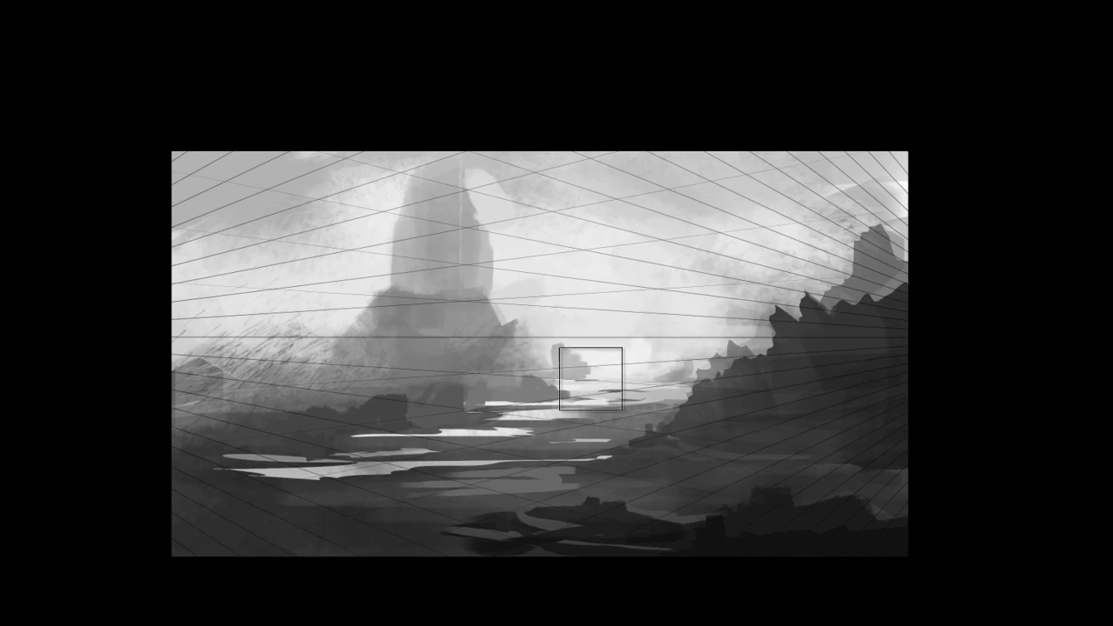
pyautogui.press('m')
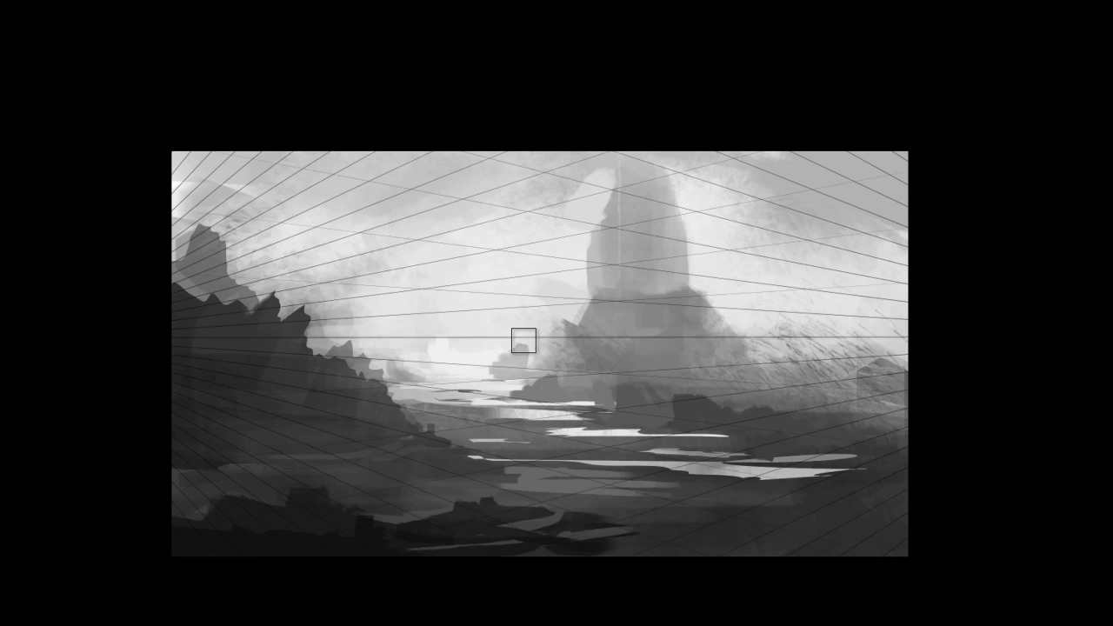
pyautogui.moveTo(586, 334); pyautogui.dragTo(576, 339)
pyautogui.keyDown('alt'); pyautogui.click(562, 332); pyautogui.keyUp('alt')
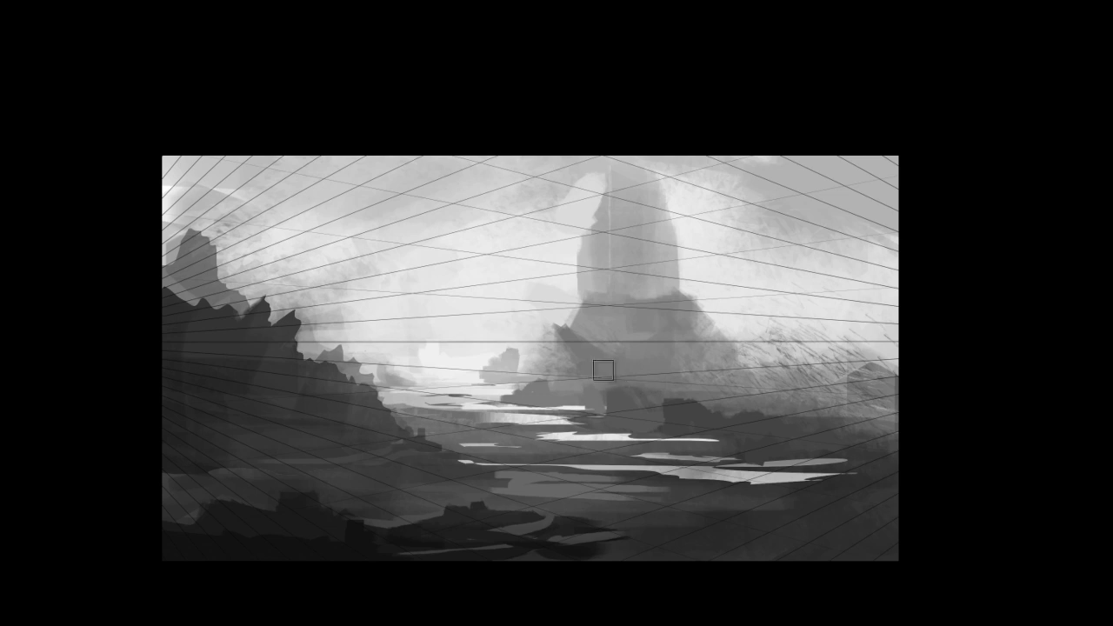
pyautogui.keyDown('alt'); pyautogui.click(580, 386); pyautogui.keyUp('alt')
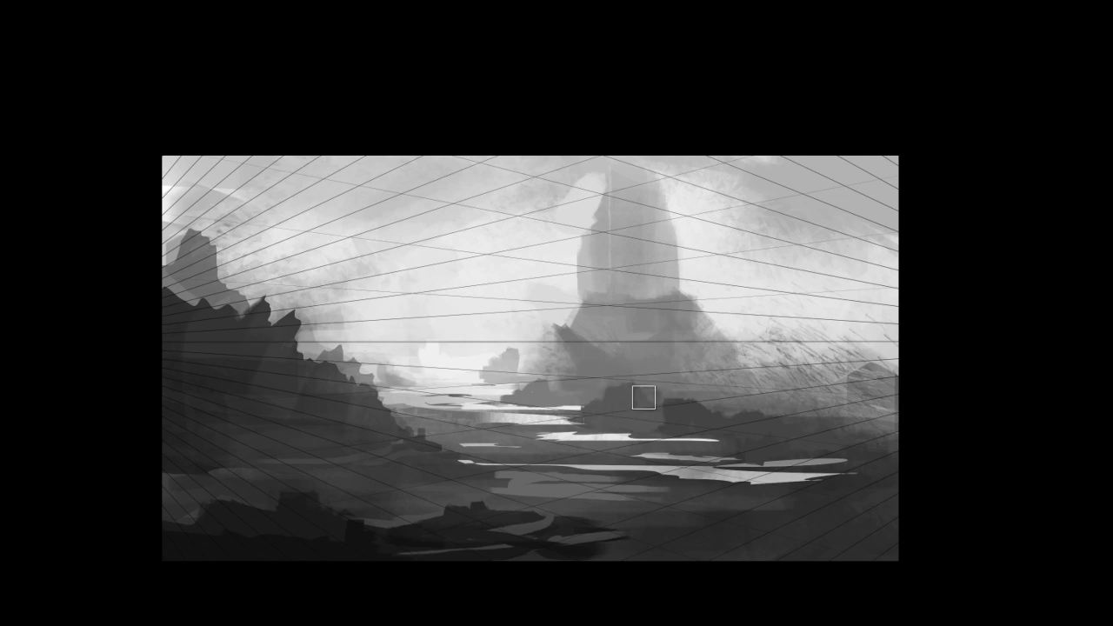
pyautogui.hotkey('ctrl', 'shift', 'h')
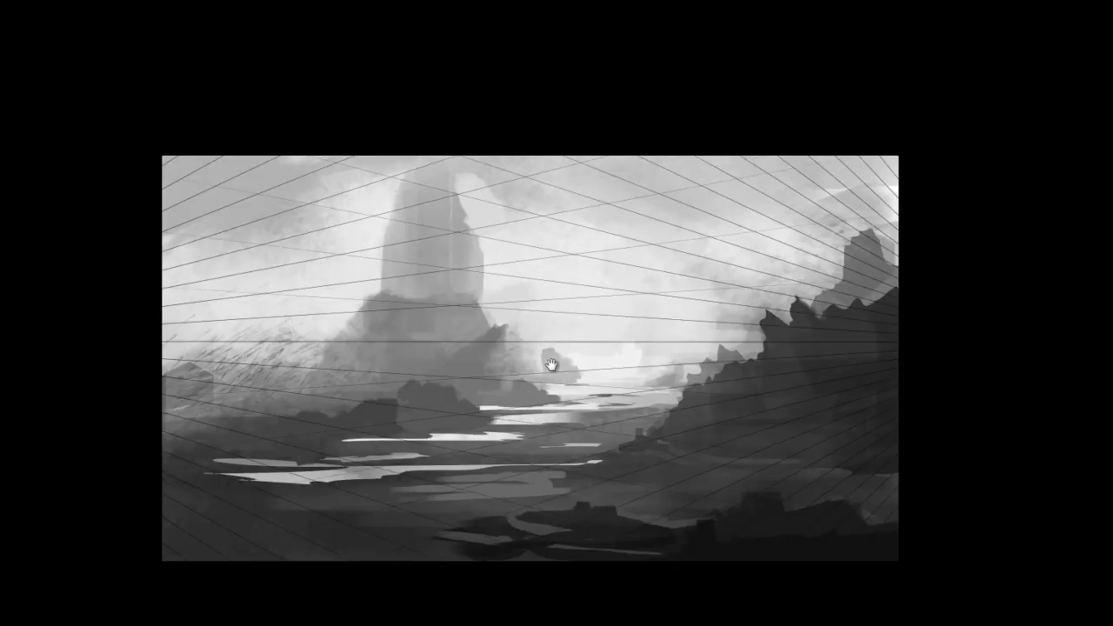
pyautogui.moveTo(550, 365); pyautogui.dragTo(592, 388)
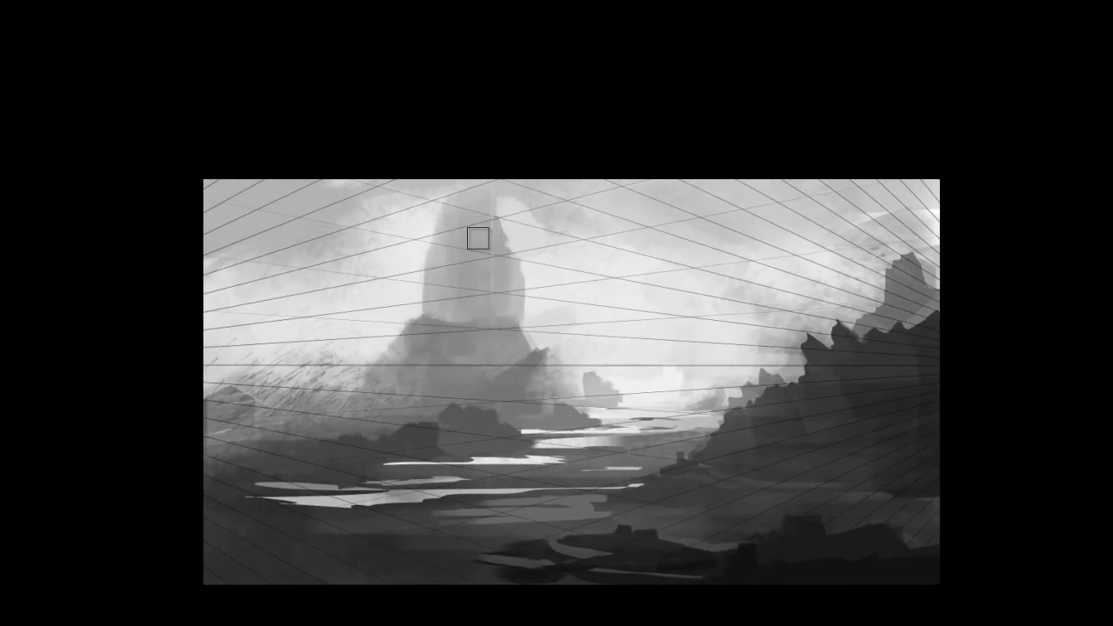
# - Soften the outer slope of the tower's base and carve the shaft's river side with the sky tone, undoing the unwanted stroke
pyautogui.moveTo(414, 336); pyautogui.dragTo(355, 387)
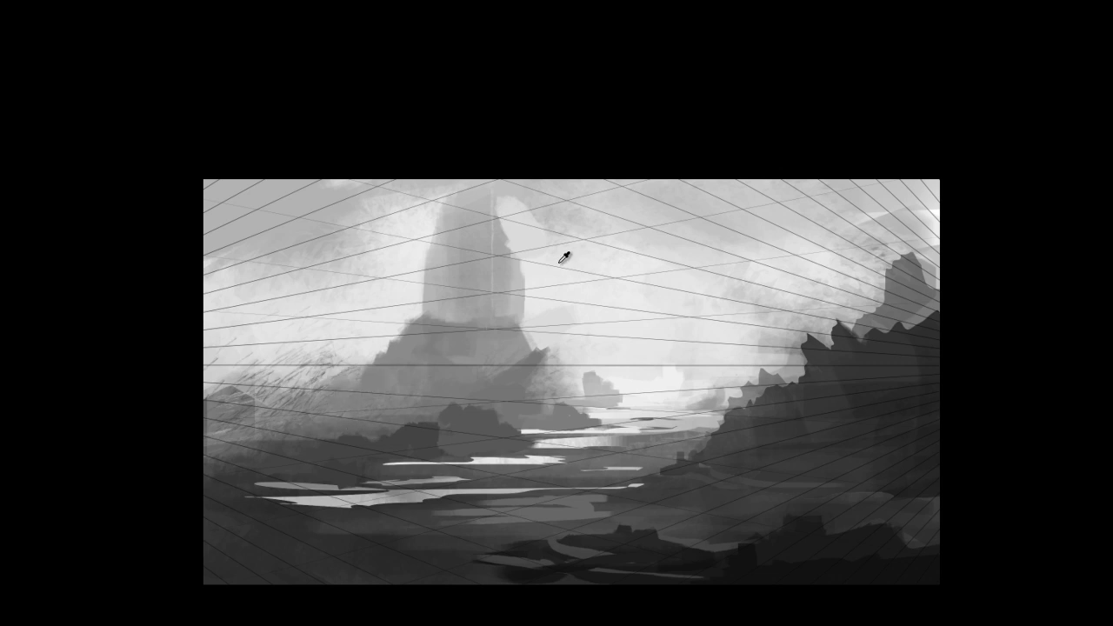
pyautogui.keyDown('alt'); pyautogui.click(513, 210); pyautogui.keyUp('alt')
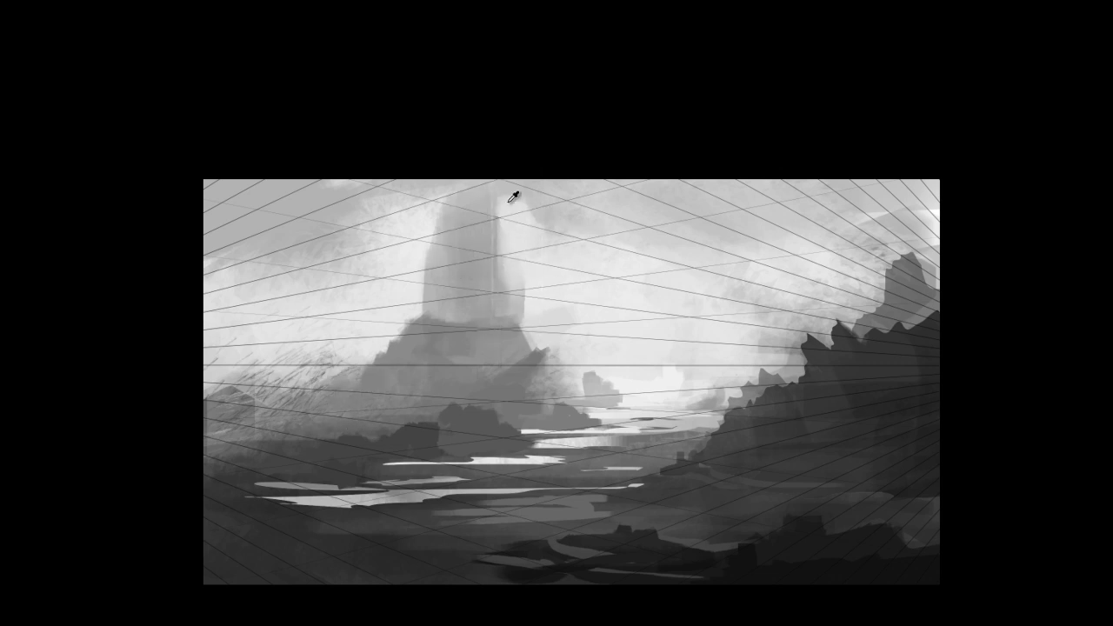
pyautogui.moveTo(434, 221); pyautogui.dragTo(473, 233)
pyautogui.hotkey('ctrl', 'z')
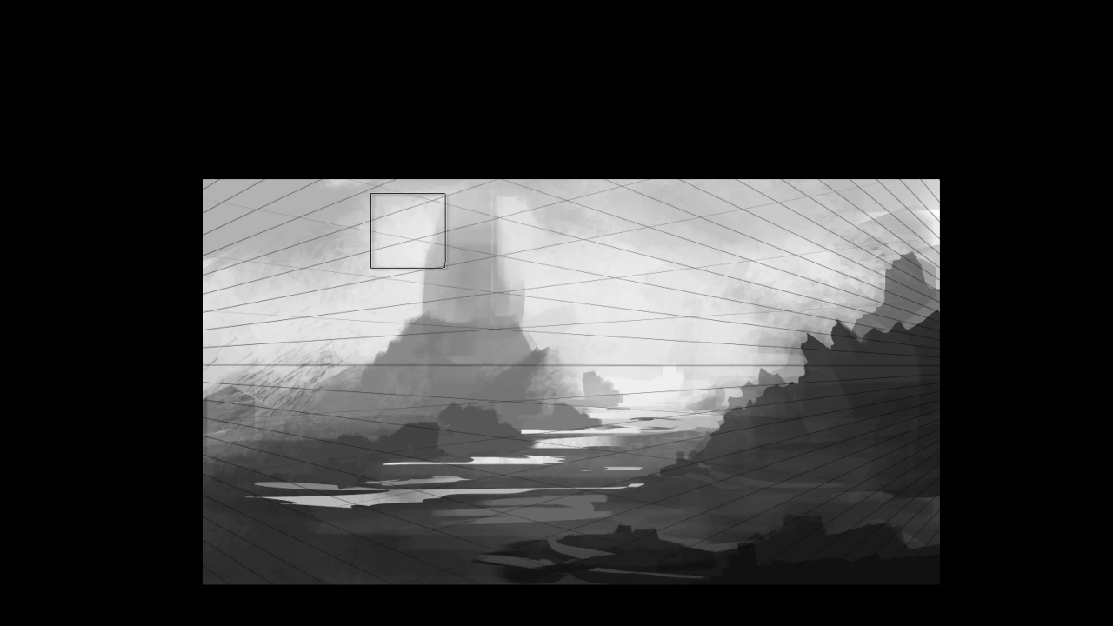
# - Narrow the tower's river-side edge with sampled sky tones and a smaller brush, leaving a stepped flare above the base
pyautogui.press('[')
pyautogui.keyDown('alt'); pyautogui.click(539, 284); pyautogui.keyUp('alt')
pyautogui.press('[')
pyautogui.press('[')
pyautogui.keyDown('alt'); pyautogui.click(547, 278); pyautogui.keyUp('alt')
pyautogui.moveTo(533, 257); pyautogui.dragTo(525, 301)
pyautogui.moveTo(516, 240); pyautogui.dragTo(525, 300)
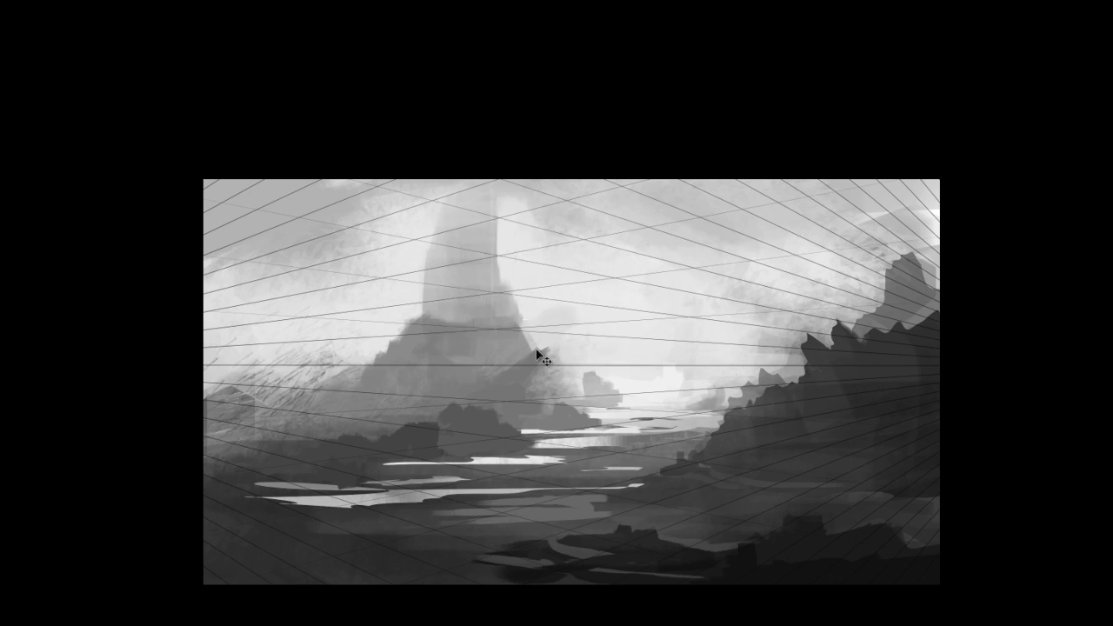
# - Flip the canvas, paint a darker pointed rock against the tower's outer base, undo the stray stroke and flip back
pyautogui.hotkey('ctrl', 'f')
pyautogui.moveTo(713, 313); pyautogui.dragTo(667, 313)
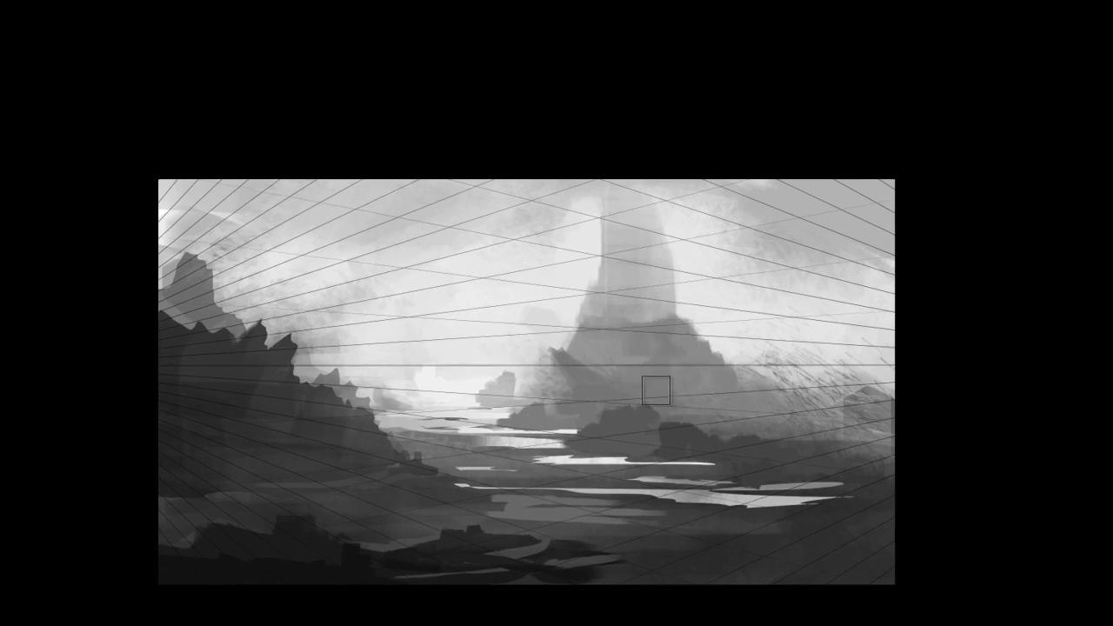
pyautogui.moveTo(682, 360)
pyautogui.mouseDown()
pyautogui.moveTo(676, 398)
pyautogui.moveTo(687, 381)
pyautogui.moveTo(704, 406)
pyautogui.mouseUp()
pyautogui.moveTo(712, 322)
pyautogui.mouseDown()
pyautogui.moveTo(698, 318)
pyautogui.moveTo(710, 396)
pyautogui.moveTo(752, 414)
pyautogui.mouseUp()
pyautogui.press(']')
pyautogui.press(']')
pyautogui.press(']')
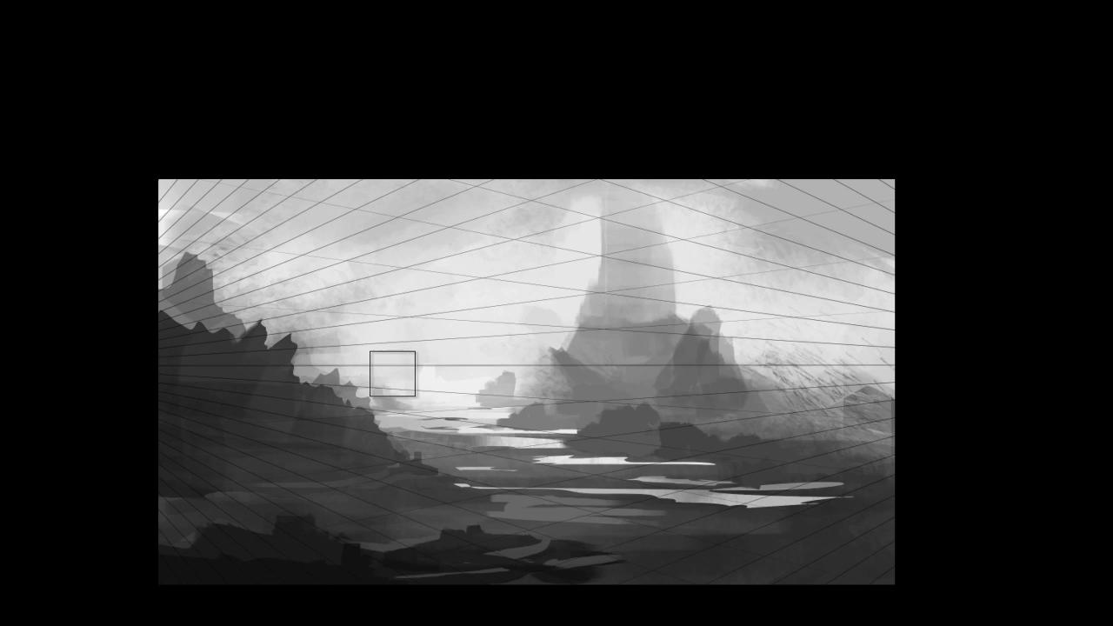
pyautogui.moveTo(357, 363); pyautogui.dragTo(585, 222)
pyautogui.hotkey('ctrl', 'z')
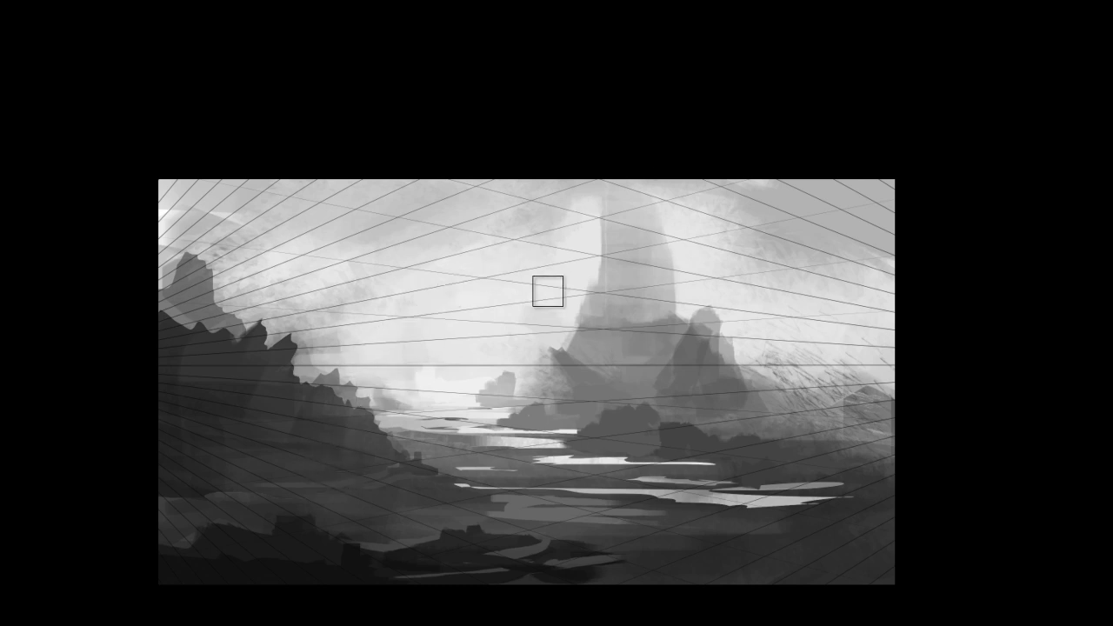
pyautogui.hotkey('ctrl', 'shift', 'h')
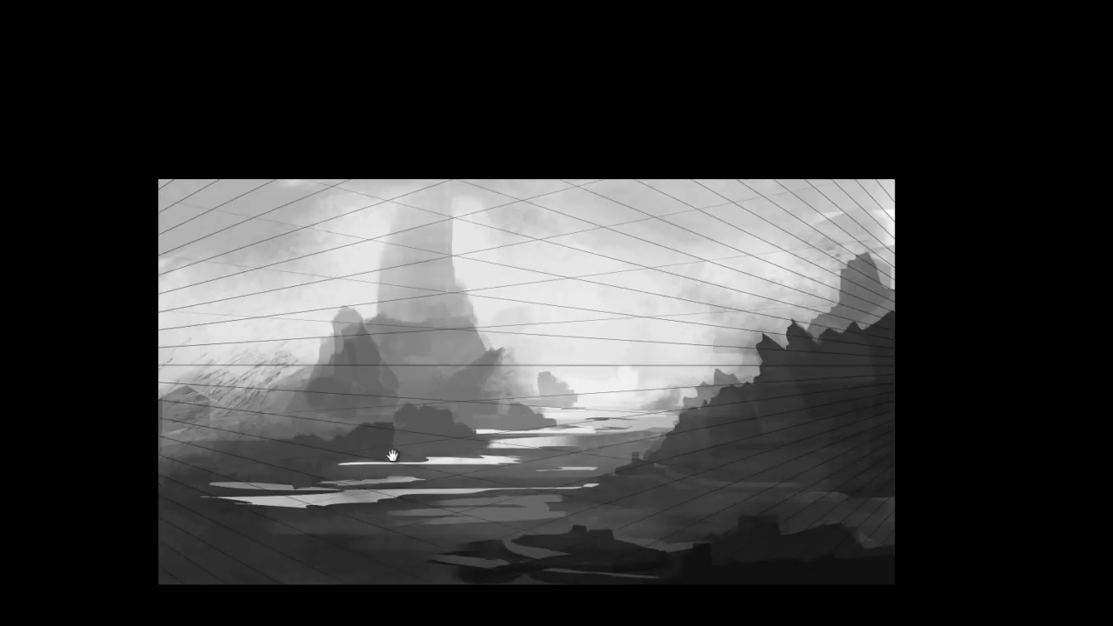
pyautogui.moveTo(392, 455); pyautogui.dragTo(434, 472)
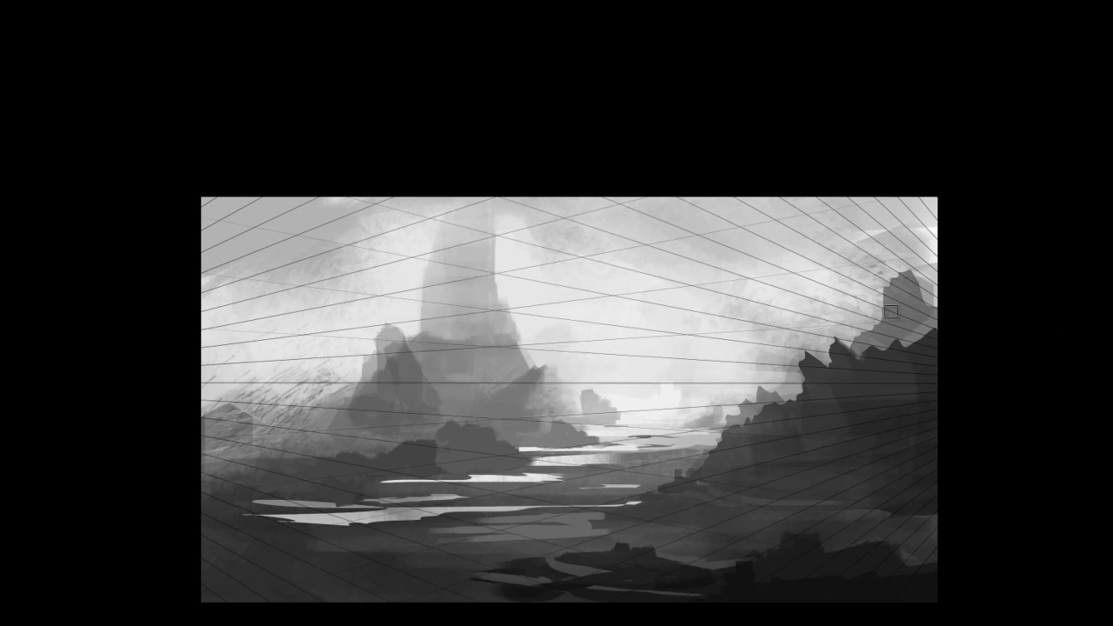
# - Try a thin misty bridge from the tower's base to the dark cliff, with vertical pillars beneath it, on a flipped canvas
pyautogui.keyDown('alt'); pyautogui.click(513, 345); pyautogui.keyUp('alt')
pyautogui.moveTo(558, 345); pyautogui.dragTo(809, 326)
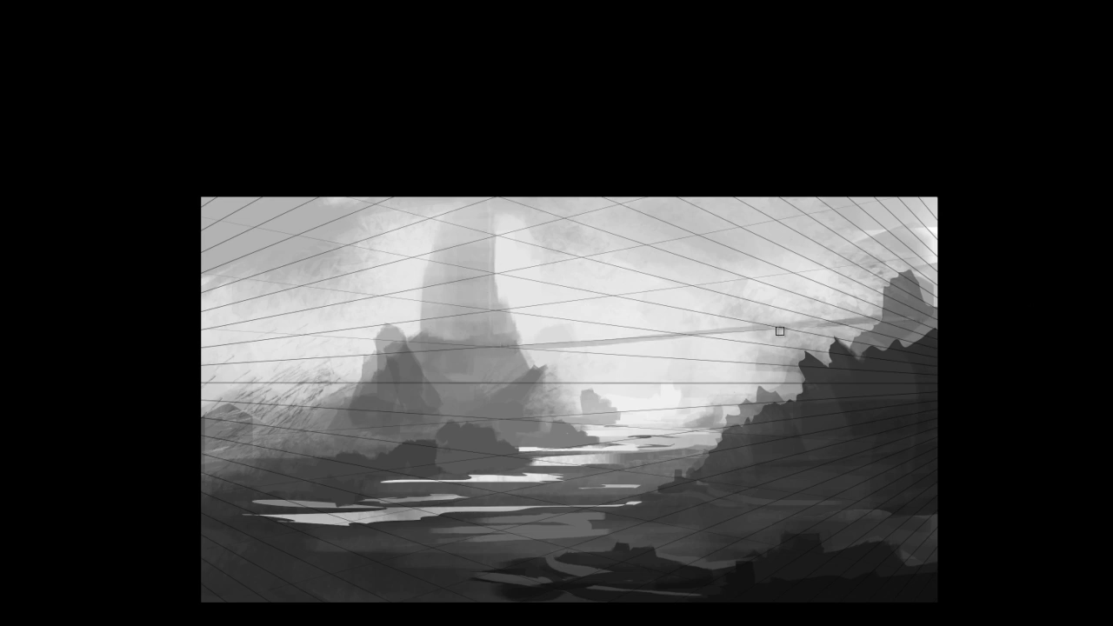
pyautogui.hotkey('ctrl', 'shift', 'h')
pyautogui.keyDown('alt'); pyautogui.click(494, 333); pyautogui.keyUp('alt')
pyautogui.moveTo(494, 338); pyautogui.dragTo(496, 442)
pyautogui.keyDown('alt'); pyautogui.click(392, 326); pyautogui.keyUp('alt')
pyautogui.keyDown('alt'); pyautogui.click(390, 404); pyautogui.keyUp('alt')
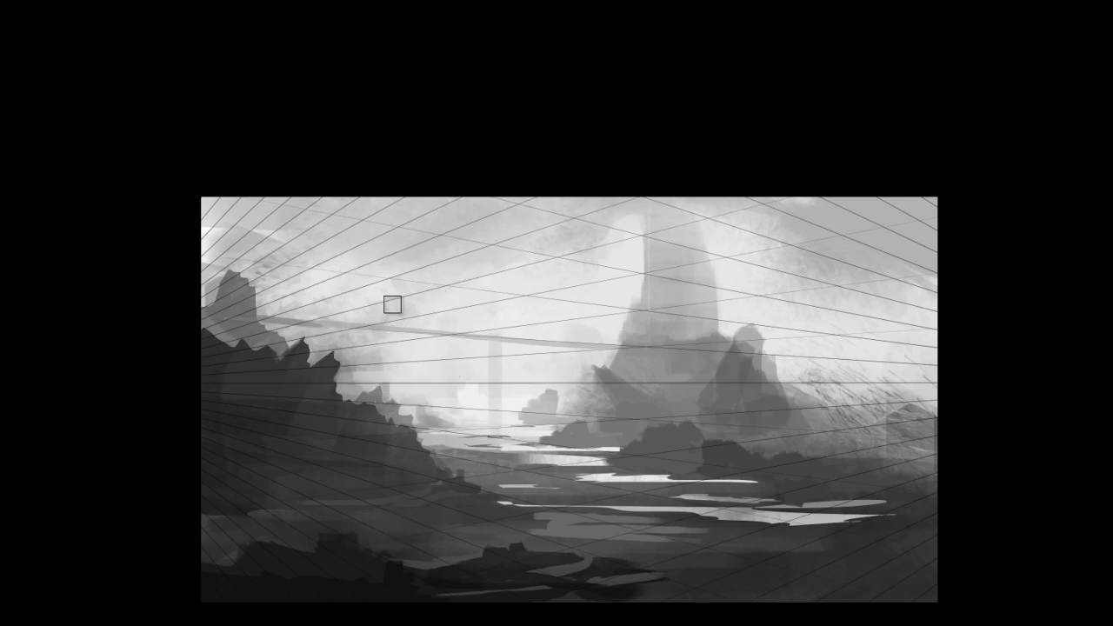
pyautogui.moveTo(383, 323); pyautogui.dragTo(383, 384)
pyautogui.keyDown('alt'); pyautogui.click(385, 356); pyautogui.keyUp('alt')
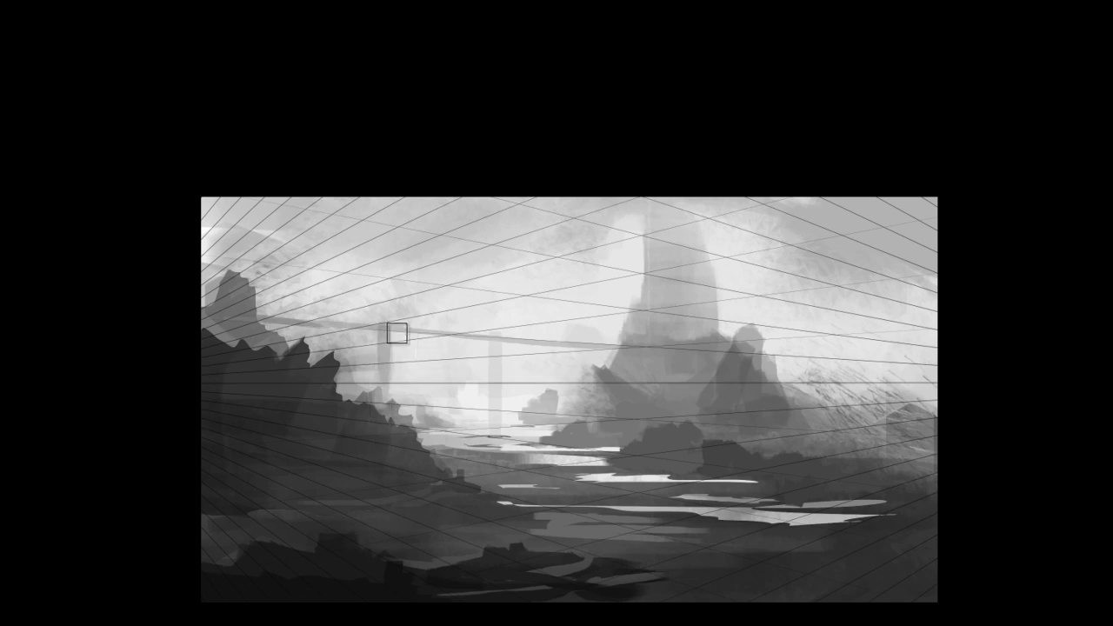
# - Try thickening the bridge span, undo the bridge and its pillars, and flip the canvas back
pyautogui.moveTo(382, 327); pyautogui.dragTo(478, 331)
pyautogui.hotkey('ctrl', 'z')
pyautogui.moveTo(391, 333); pyautogui.dragTo(614, 349)
pyautogui.moveTo(507, 344); pyautogui.dragTo(616, 351)
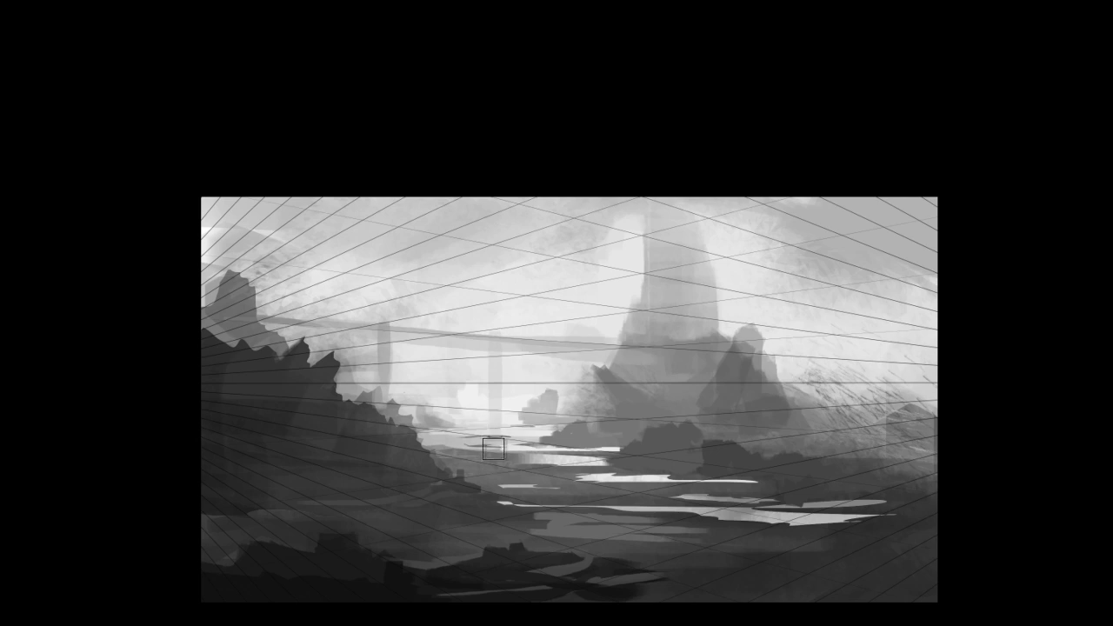
pyautogui.hotkey('ctrl', 'z')
pyautogui.hotkey('ctrl', 'z')
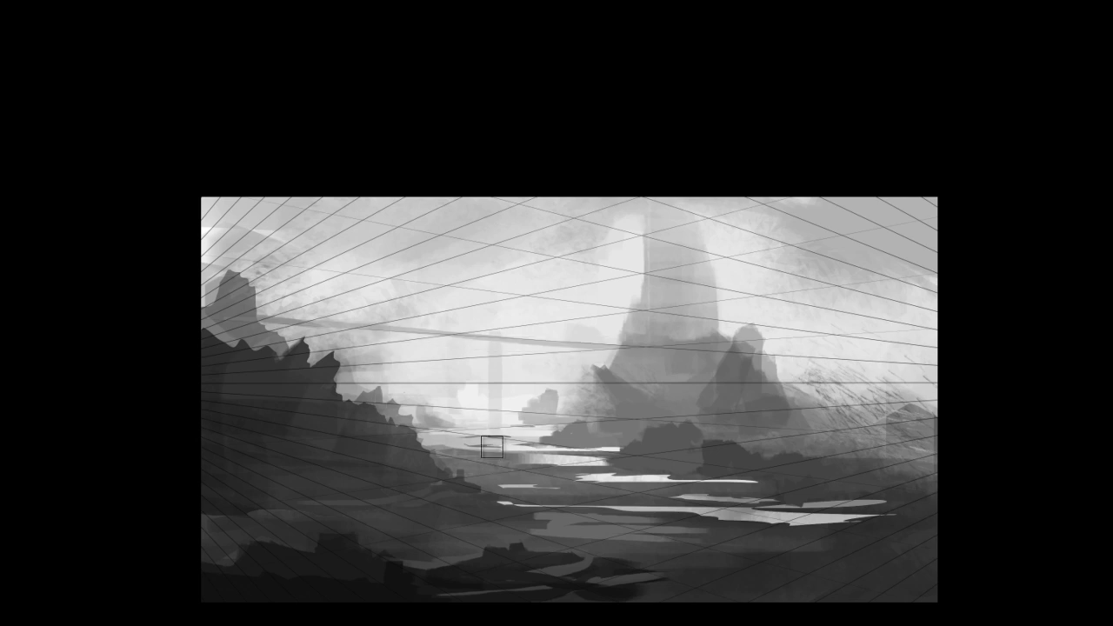
pyautogui.press('m')
pyautogui.hotkey('ctrl', 'z')
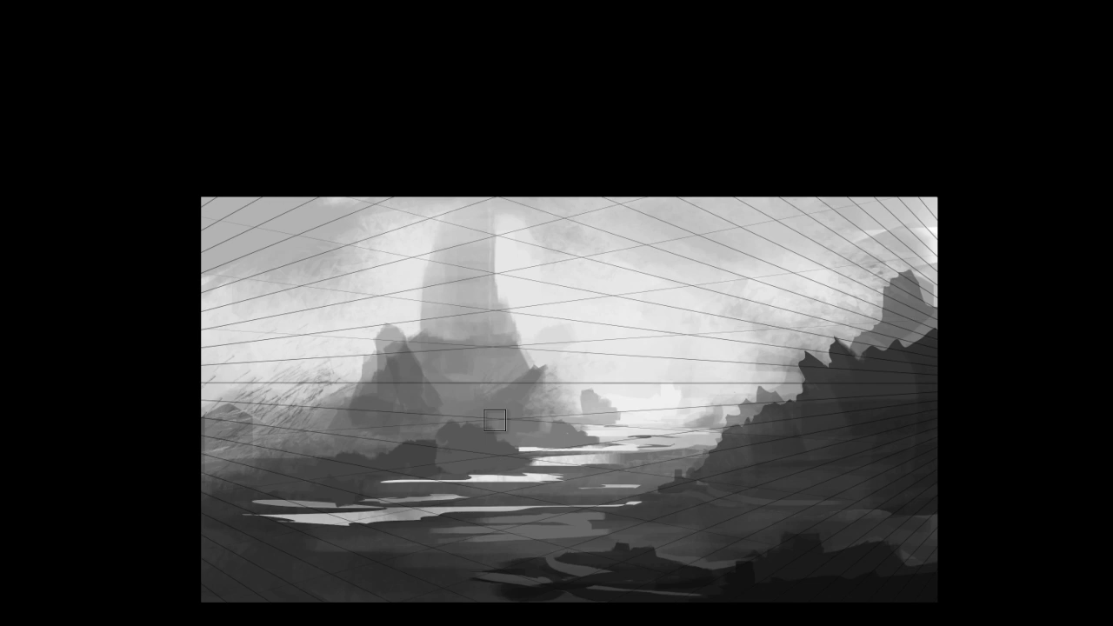
# - Hide the perspective grid to check the whole composition, and show it again
pyautogui.moveTo(688, 349); pyautogui.dragTo(644, 296)
pyautogui.hotkey('ctrl', 'h')
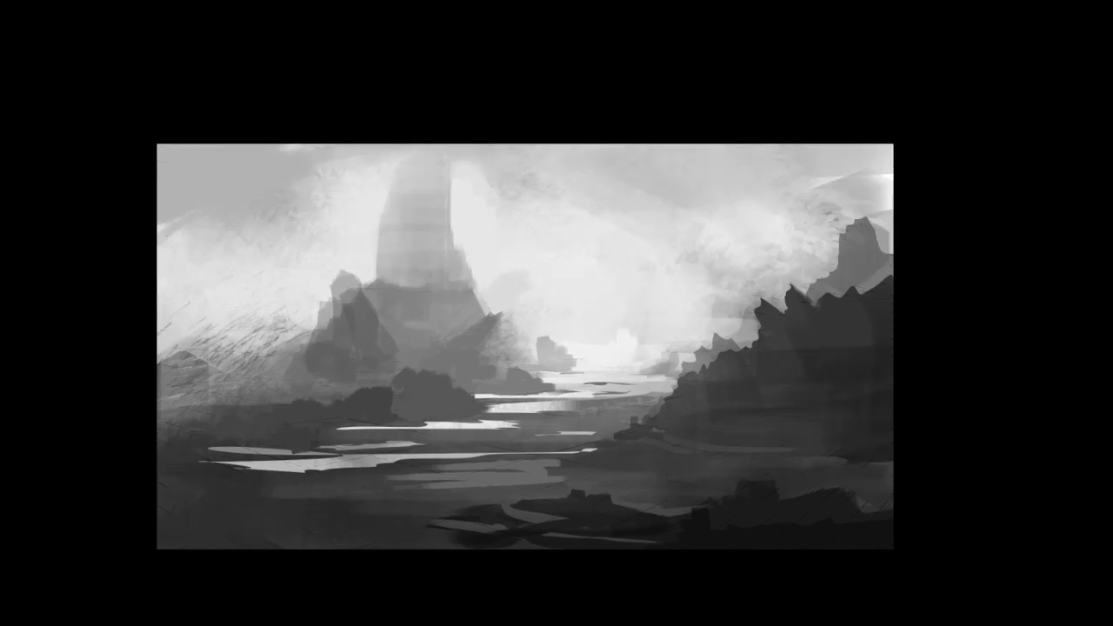
pyautogui.hotkey('ctrl', 'h')
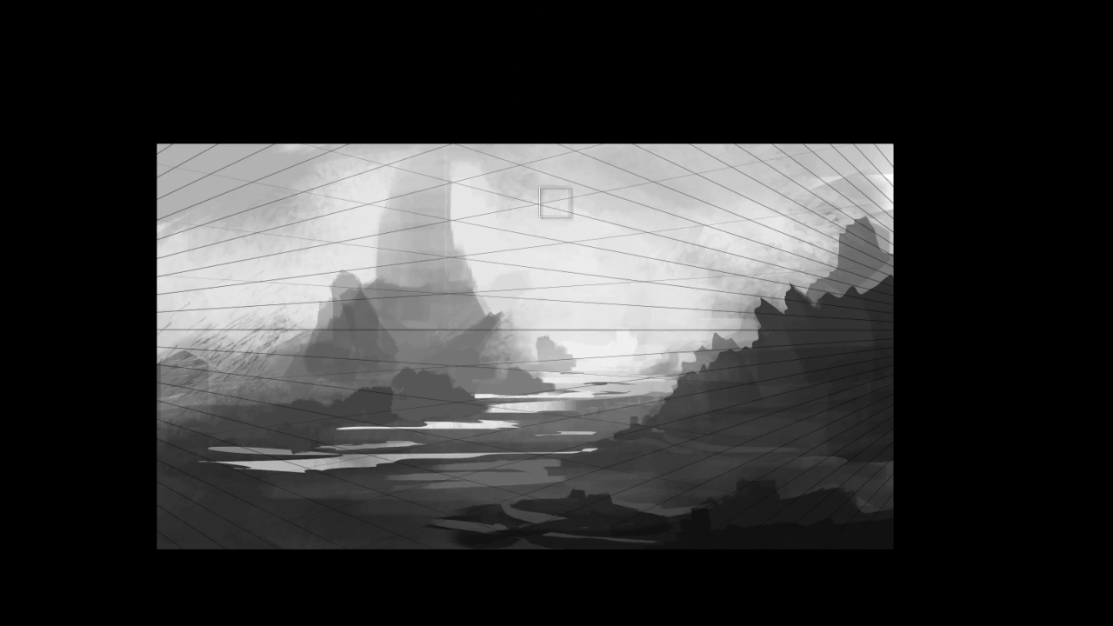
# - Broaden and soften the pale glow above the distant river with a larger brush
pyautogui.press('[')
pyautogui.press(']')
pyautogui.press(']')
pyautogui.press(']')
pyautogui.press(']')
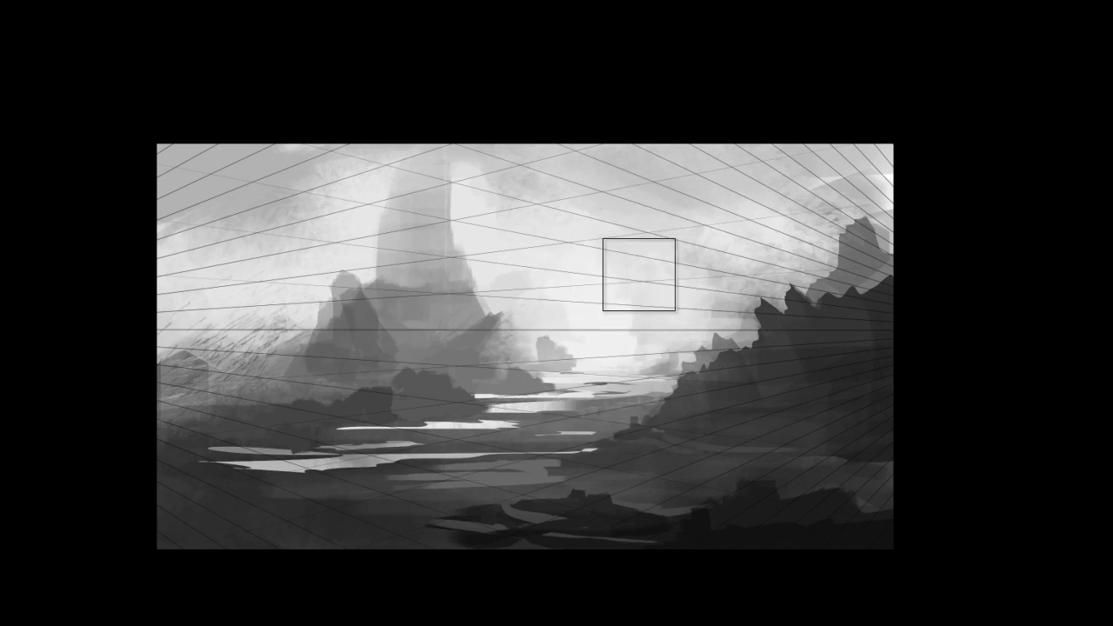
pyautogui.press(']')
pyautogui.press('[')
pyautogui.press('[')
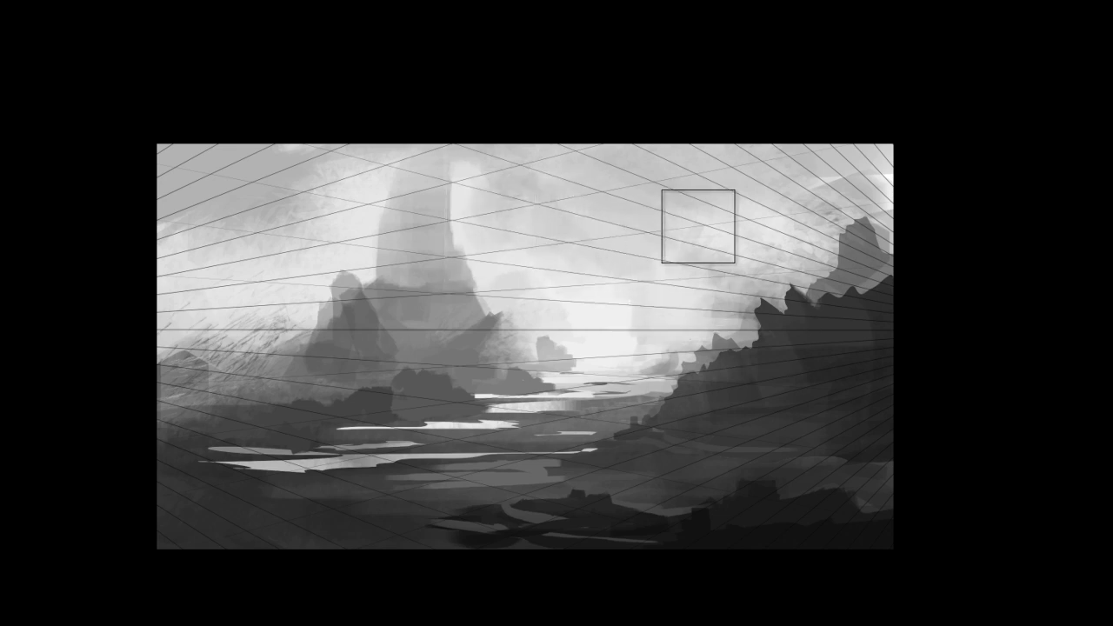
# - Paint a soft grey cloud in the sky on the river side of the tower's top, using sampled sky tones
pyautogui.moveTo(543, 178)
pyautogui.mouseDown()
pyautogui.moveTo(531, 187)
pyautogui.moveTo(612, 183)
pyautogui.moveTo(602, 162)
pyautogui.moveTo(532, 197)
pyautogui.mouseUp()
pyautogui.keyDown('alt'); pyautogui.click(559, 227); pyautogui.keyUp('alt')
pyautogui.press(']')
pyautogui.press(']')
pyautogui.press(']')
pyautogui.press('[')
pyautogui.press('[')
pyautogui.press('[')
pyautogui.press('[')
pyautogui.keyDown('alt'); pyautogui.click(551, 182); pyautogui.keyUp('alt')
# - Flip the canvas and taper the tower's upper shaft with sampled tones and a smaller brush, undoing the unwanted stroke
pyautogui.hotkey('ctrl', 'h')
pyautogui.press(']')
pyautogui.keyDown('alt'); pyautogui.click(446, 200); pyautogui.keyUp('alt')
pyautogui.moveTo(410, 191); pyautogui.dragTo(403, 181)
pyautogui.hotkey('ctrl', 'z')
pyautogui.press('[')
pyautogui.press('[')
pyautogui.keyDown('alt'); pyautogui.click(424, 221); pyautogui.keyUp('alt')
pyautogui.moveTo(438, 219)
pyautogui.mouseDown()
pyautogui.moveTo(520, 213)
pyautogui.moveTo(550, 185)
pyautogui.moveTo(446, 207)
pyautogui.mouseUp()
pyautogui.press('[')
# - Extend the dark cloud bank across the upper sky toward the cliff, undo the unwanted strokes and flip the canvas back
pyautogui.keyDown('alt'); pyautogui.click(520, 183); pyautogui.keyUp('alt')
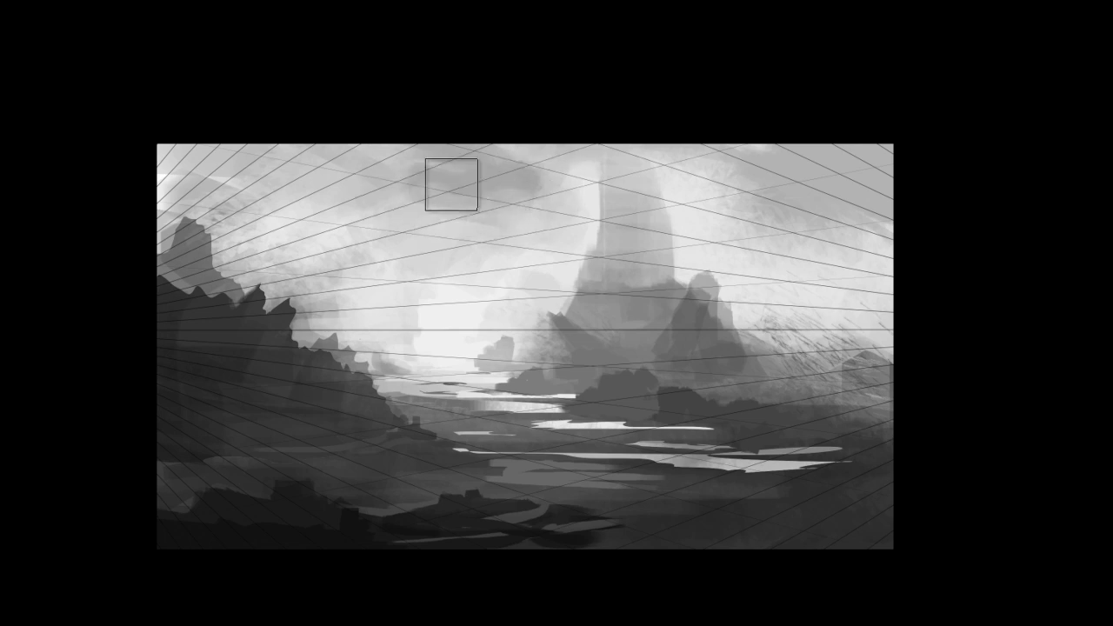
pyautogui.press(']')
pyautogui.press(']')
pyautogui.keyDown('alt'); pyautogui.click(467, 153); pyautogui.keyUp('alt')
pyautogui.moveTo(393, 161); pyautogui.dragTo(260, 133)
pyautogui.hotkey('ctrl', 'z')
pyautogui.keyDown('alt'); pyautogui.click(196, 251); pyautogui.keyUp('alt')
pyautogui.press(']')
pyautogui.hotkey('ctrl', 'z')
pyautogui.press('[')
pyautogui.press('[')
pyautogui.press('[')
pyautogui.press('m')
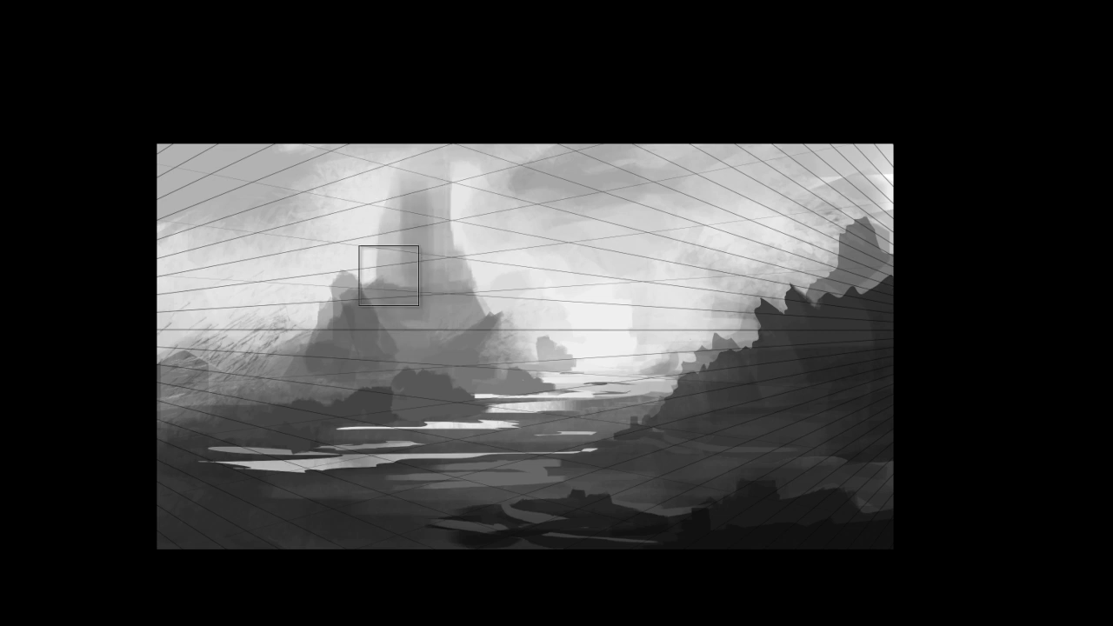
# - Reshape the tower's shaft into a narrow tapered top with a smaller brush
pyautogui.moveTo(439, 316); pyautogui.dragTo(404, 295)
pyautogui.press('[')
pyautogui.press('[')
pyautogui.keyDown('alt'); pyautogui.click(444, 197); pyautogui.keyUp('alt')
pyautogui.press('[')
pyautogui.press('[')
pyautogui.moveTo(418, 200)
pyautogui.mouseDown()
pyautogui.moveTo(429, 236)
pyautogui.moveTo(438, 191)
pyautogui.moveTo(418, 178)
pyautogui.moveTo(495, 275)
pyautogui.moveTo(513, 231)
pyautogui.moveTo(459, 184)
pyautogui.moveTo(459, 236)
pyautogui.mouseUp()
pyautogui.moveTo(470, 169)
pyautogui.mouseDown()
pyautogui.moveTo(486, 329)
pyautogui.moveTo(475, 179)
pyautogui.moveTo(510, 238)
pyautogui.mouseUp()
# - Brighten the sky along the tower's river side with a larger brush and resample the tower's grey
pyautogui.press(']')
pyautogui.press(']')
pyautogui.keyDown('alt'); pyautogui.click(547, 193); pyautogui.keyUp('alt')
pyautogui.press(']')
pyautogui.moveTo(483, 174)
pyautogui.mouseDown()
pyautogui.moveTo(441, 141)
pyautogui.moveTo(455, 191)
pyautogui.moveTo(478, 170)
pyautogui.mouseUp()
pyautogui.keyDown('alt'); pyautogui.click(468, 202); pyautogui.keyUp('alt')
pyautogui.keyDown('alt'); pyautogui.click(422, 221); pyautogui.keyUp('alt')
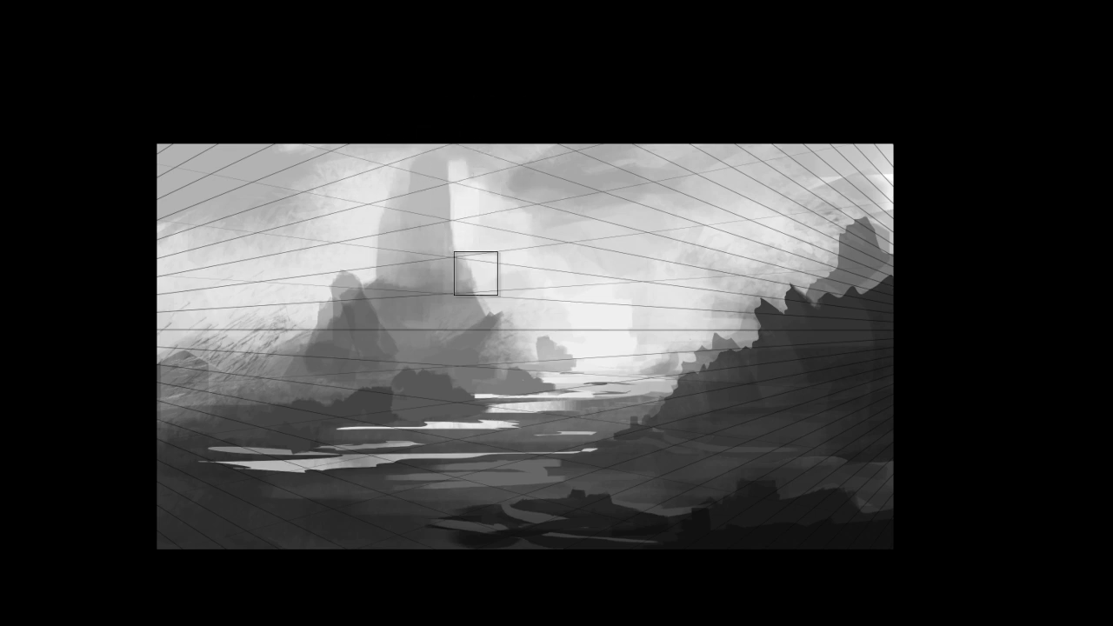
# - Flip the canvas, add vertical facets to the tower and rocky ledges on its base, and soften the horizon glow
pyautogui.keyDown('alt'); pyautogui.click(606, 338); pyautogui.keyUp('alt')
pyautogui.press('[')
pyautogui.press('[')
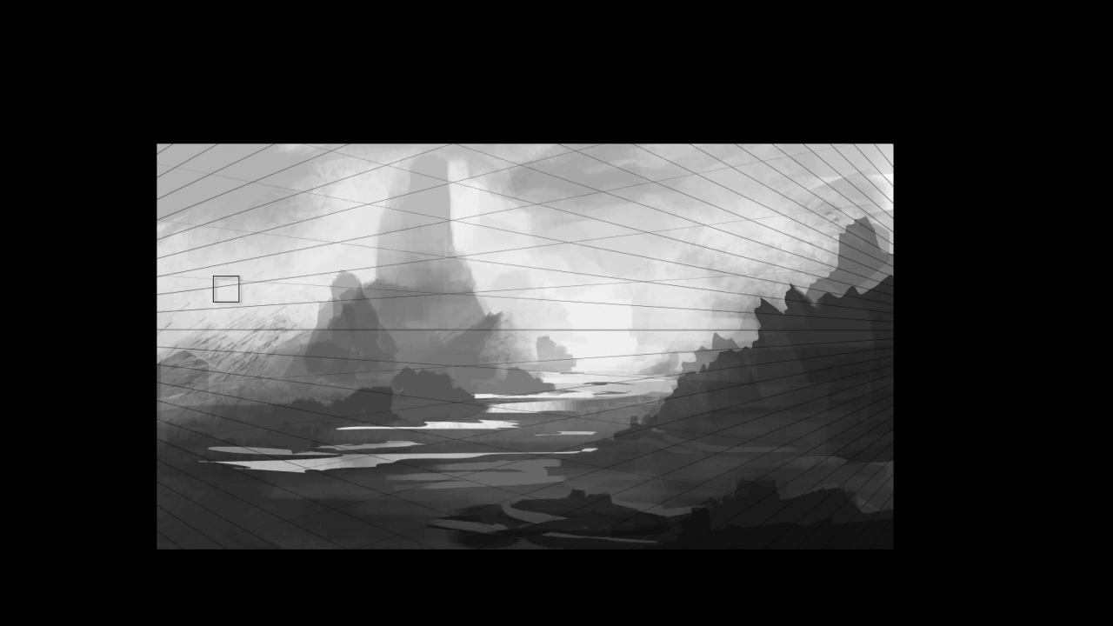
pyautogui.press('m')
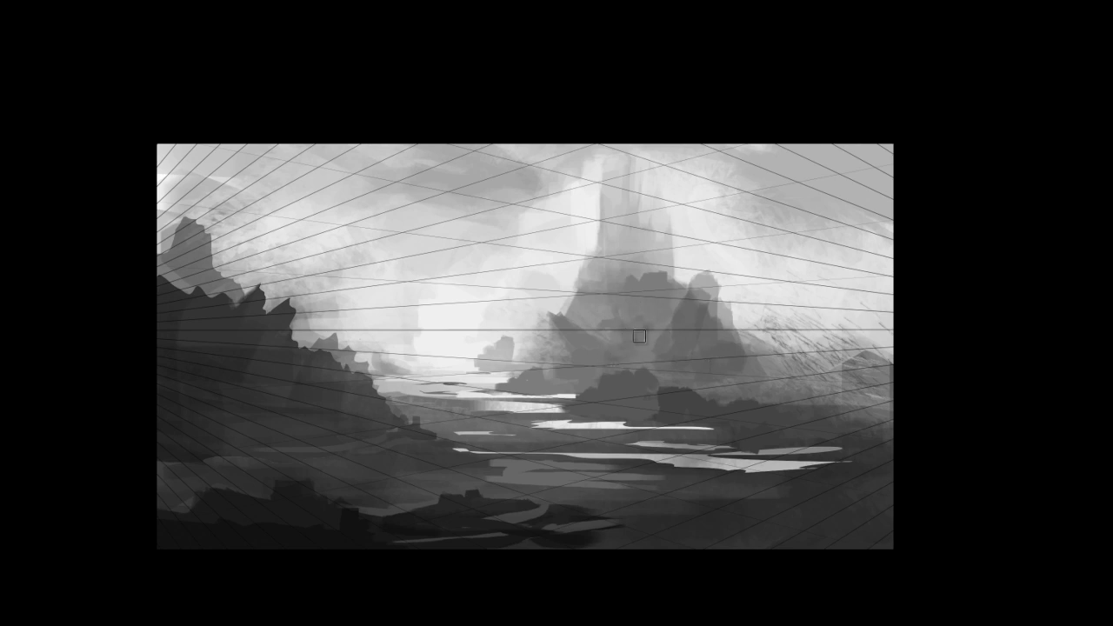
pyautogui.keyDown('alt'); pyautogui.click(454, 348); pyautogui.keyUp('alt')
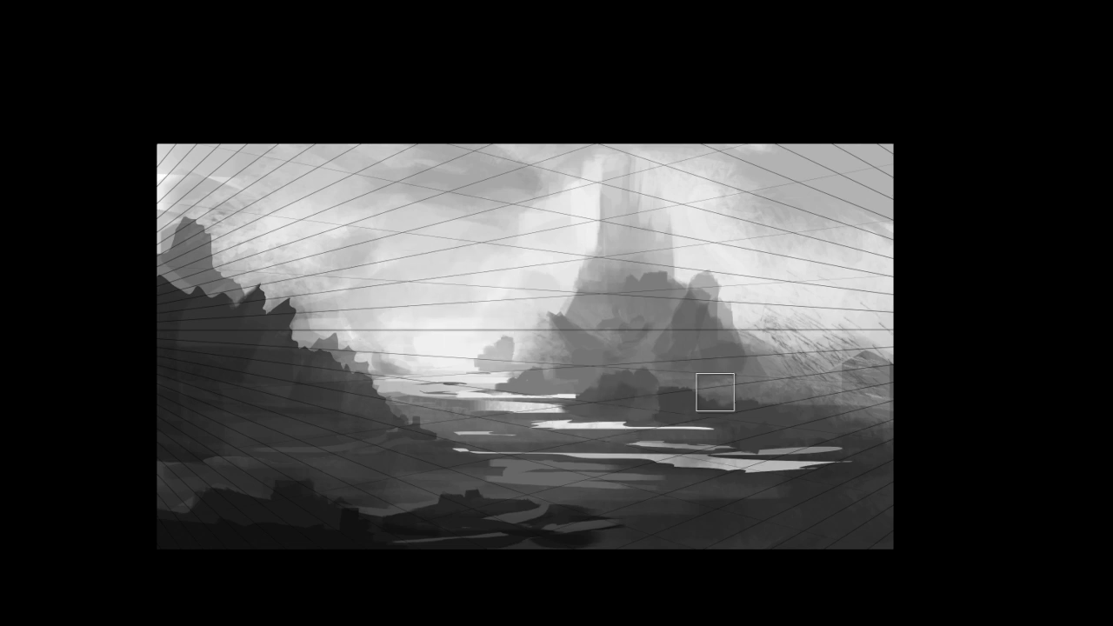
# - Lighten the foreground plain below the tower with broad strokes of a very large brush, undoing the unwanted mid-grey stroke
pyautogui.press(']')
pyautogui.press(']')
pyautogui.press(']')
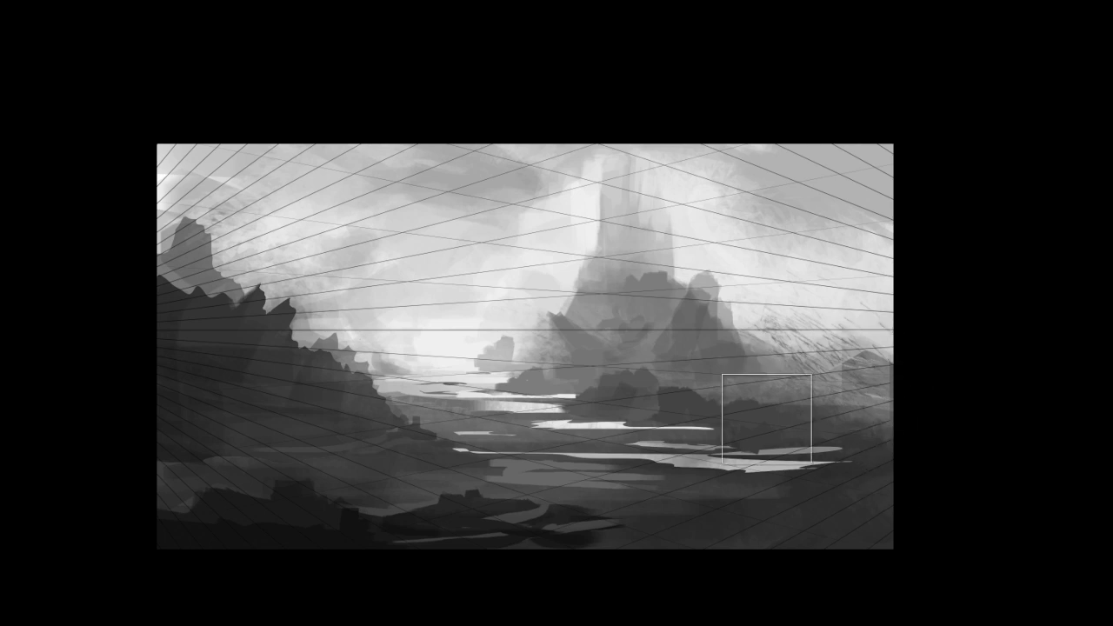
pyautogui.press(']')
pyautogui.press(']')
pyautogui.press(']')
pyautogui.press(']')
pyautogui.press(']')
pyautogui.press('[')
pyautogui.press('[')
pyautogui.press('[')
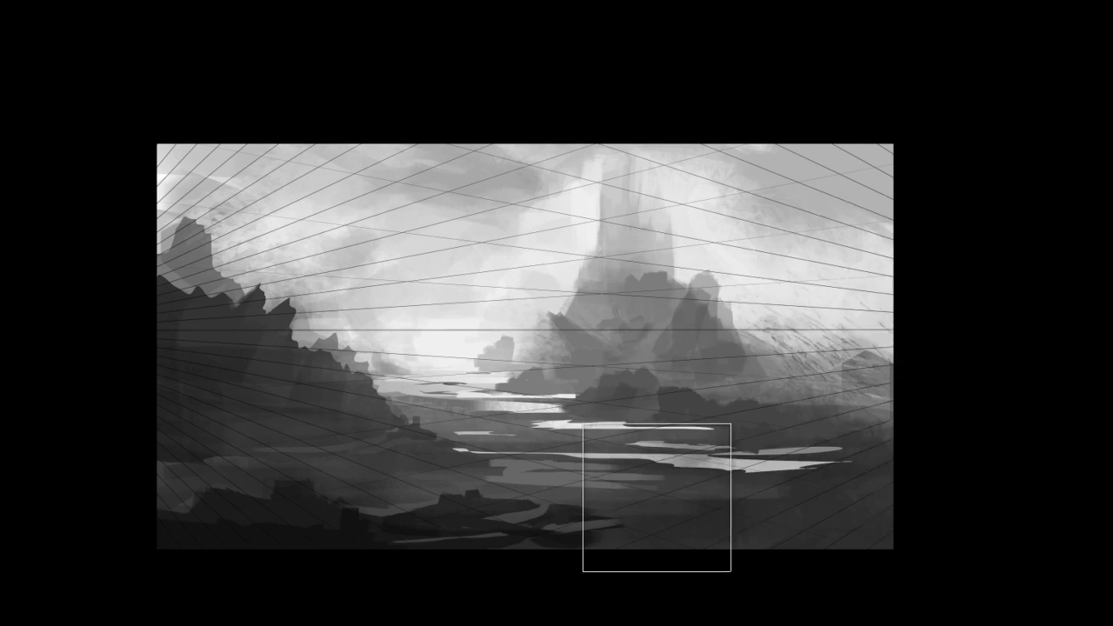
pyautogui.moveTo(657, 498); pyautogui.dragTo(1025, 582)
pyautogui.moveTo(698, 548); pyautogui.dragTo(1040, 474)
pyautogui.keyDown('alt'); pyautogui.click(671, 404); pyautogui.keyUp('alt')
pyautogui.moveTo(787, 398); pyautogui.dragTo(883, 401)
pyautogui.hotkey('ctrl', 'z')
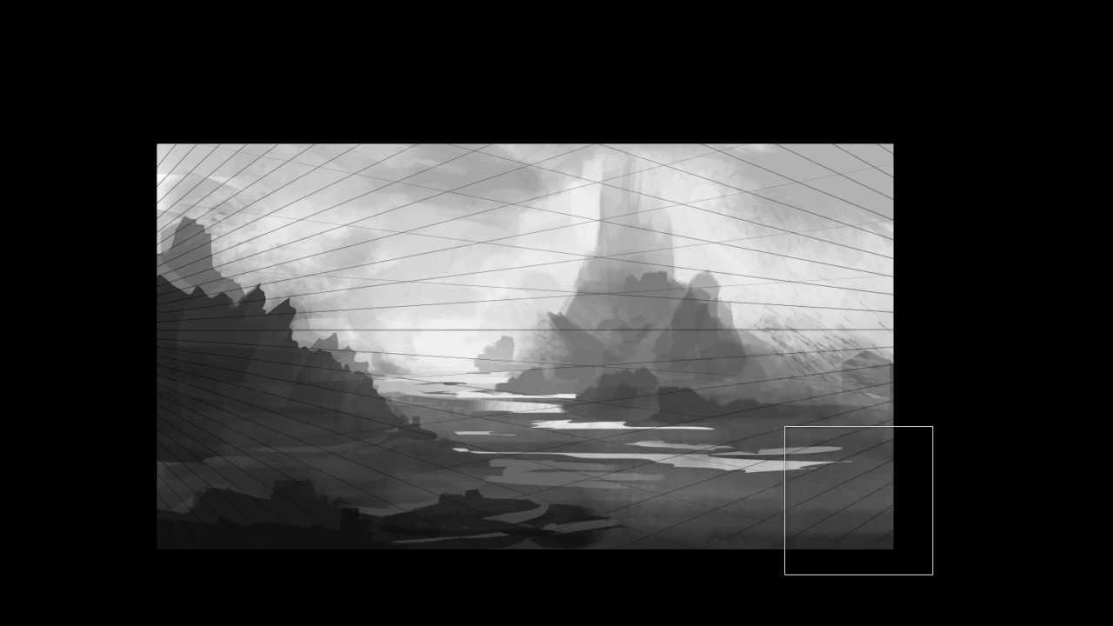
# - Glaze the dark foreground rocks lighter and the sky greyer with a larger brush, flip the canvas and reduce the brush size
pyautogui.press(']')
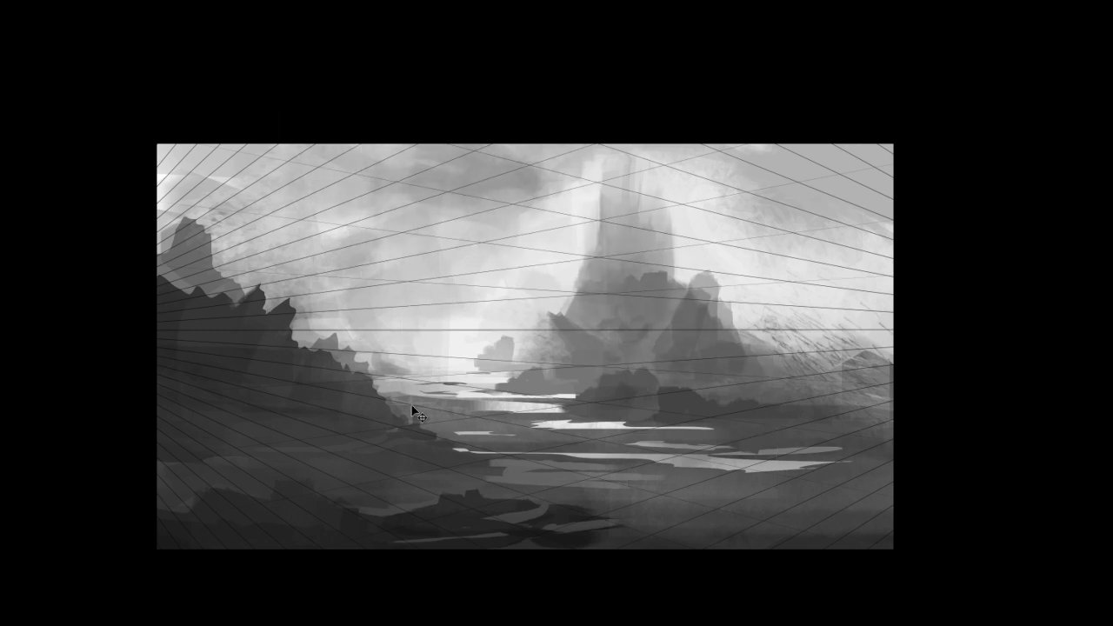
pyautogui.press('m')
pyautogui.press('[')
pyautogui.press('[')
pyautogui.press('[')
pyautogui.press('[')
pyautogui.press('[')
pyautogui.rightClick(662, 423)
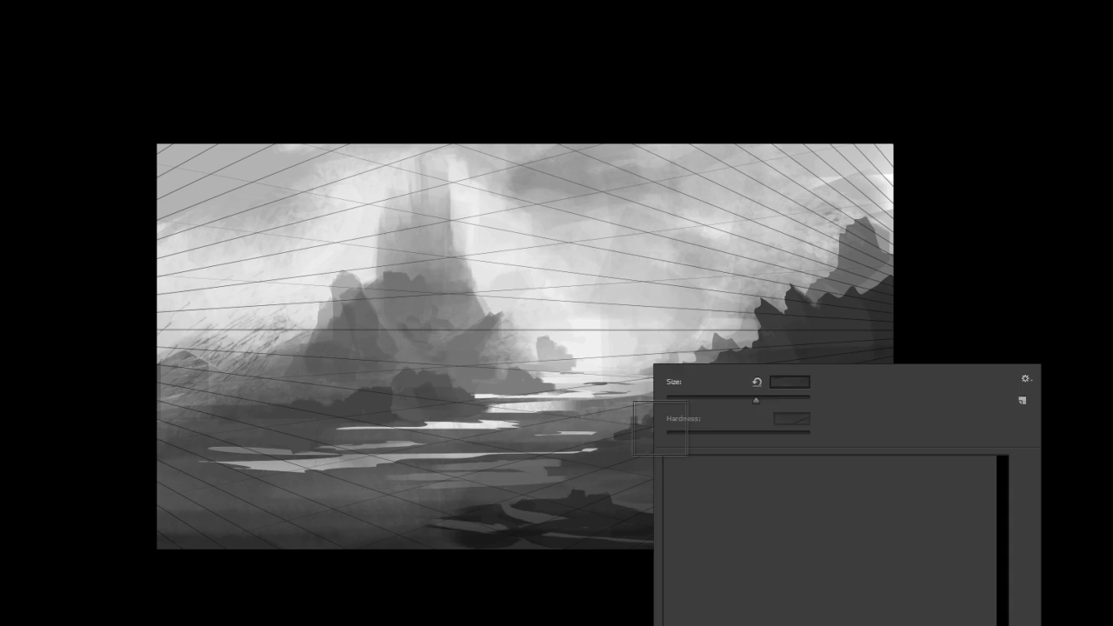
pyautogui.click(551, 583)
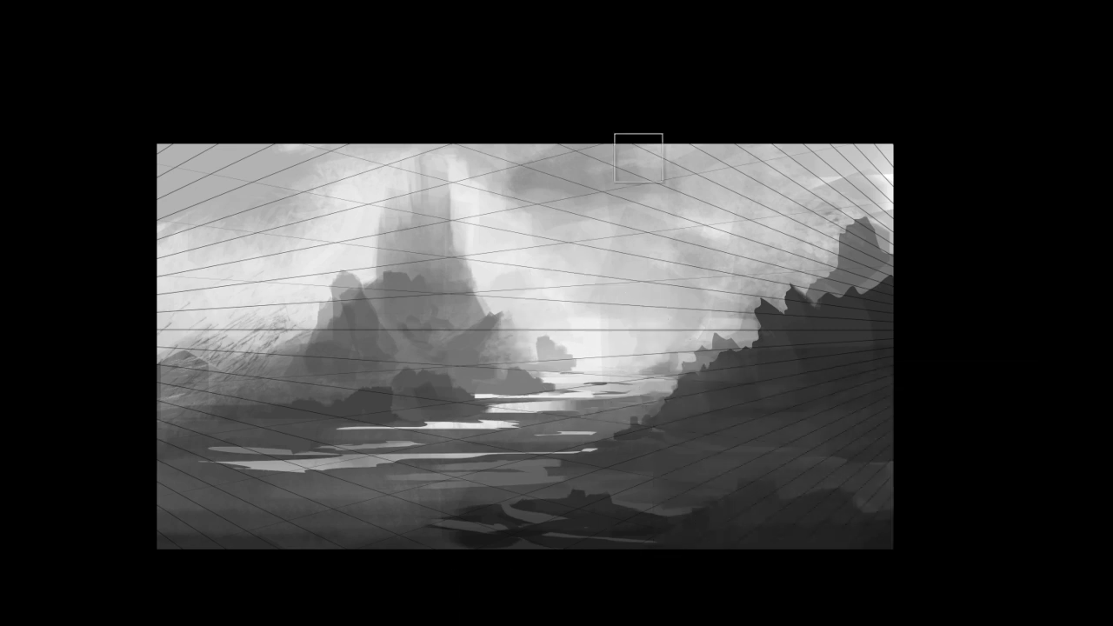
# - Concentrate the bright horizon glow and paint a misty grey mass between the distant river and the dark cliff
pyautogui.hotkey('shift', 'i')
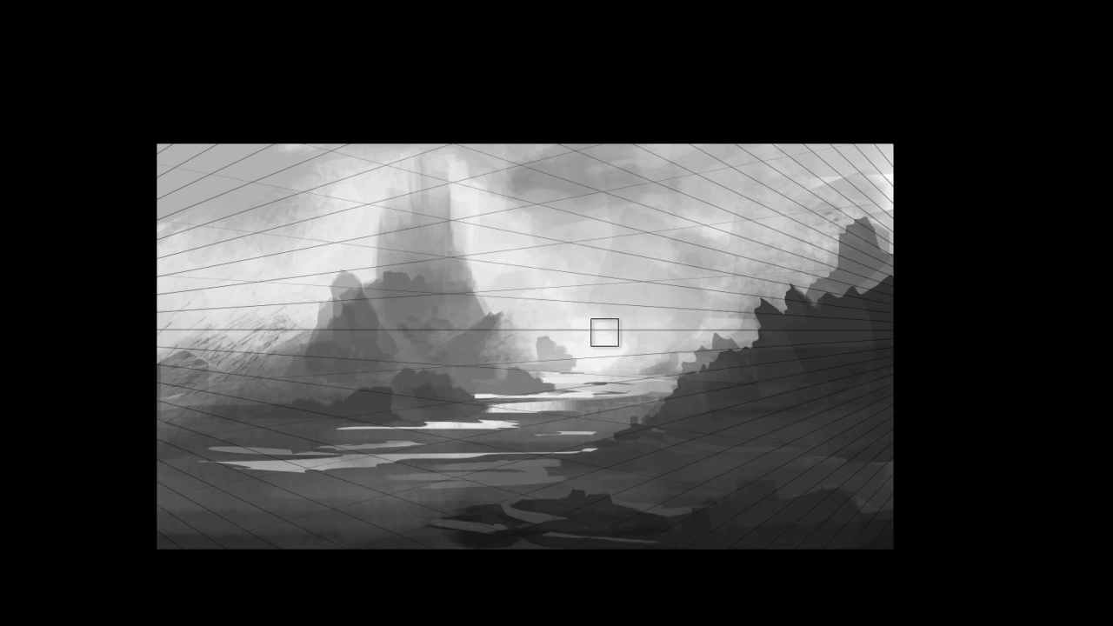
pyautogui.press(']')
pyautogui.press(']')
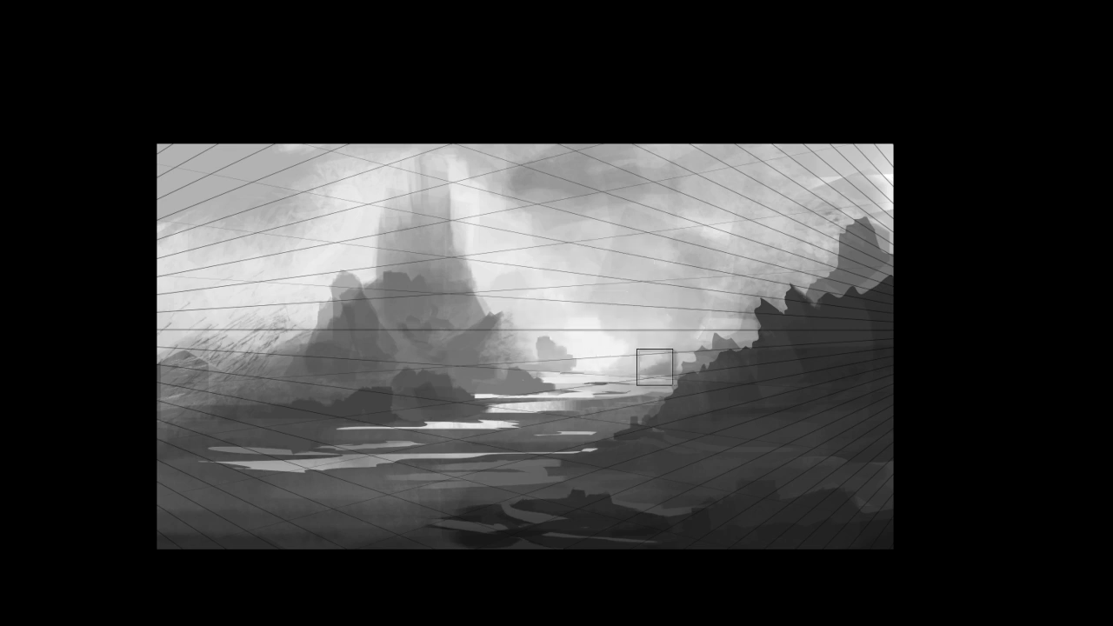
pyautogui.press('[')
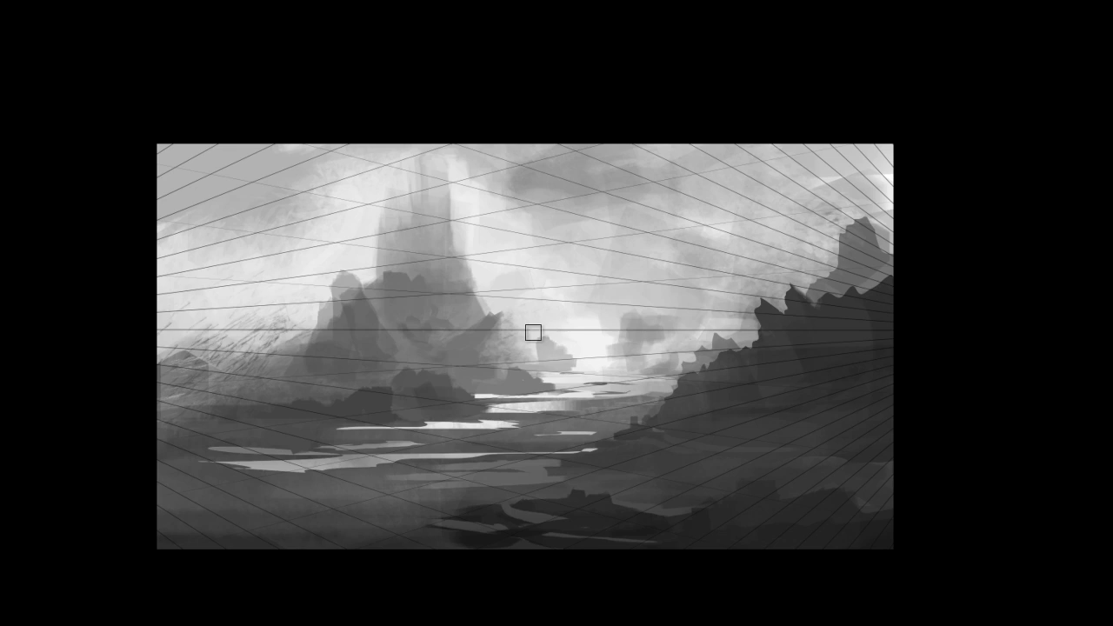
# - Paint small grey rocks along the distant waterline near the tower's base, and sample the horizon glow for a larger brush
pyautogui.keyDown('ctrl'); pyautogui.click(553, 342); pyautogui.keyUp('ctrl')
pyautogui.press(']')
pyautogui.press(']')
pyautogui.press(']')
pyautogui.press(']')
pyautogui.keyDown('alt'); pyautogui.click(590, 346); pyautogui.keyUp('alt')
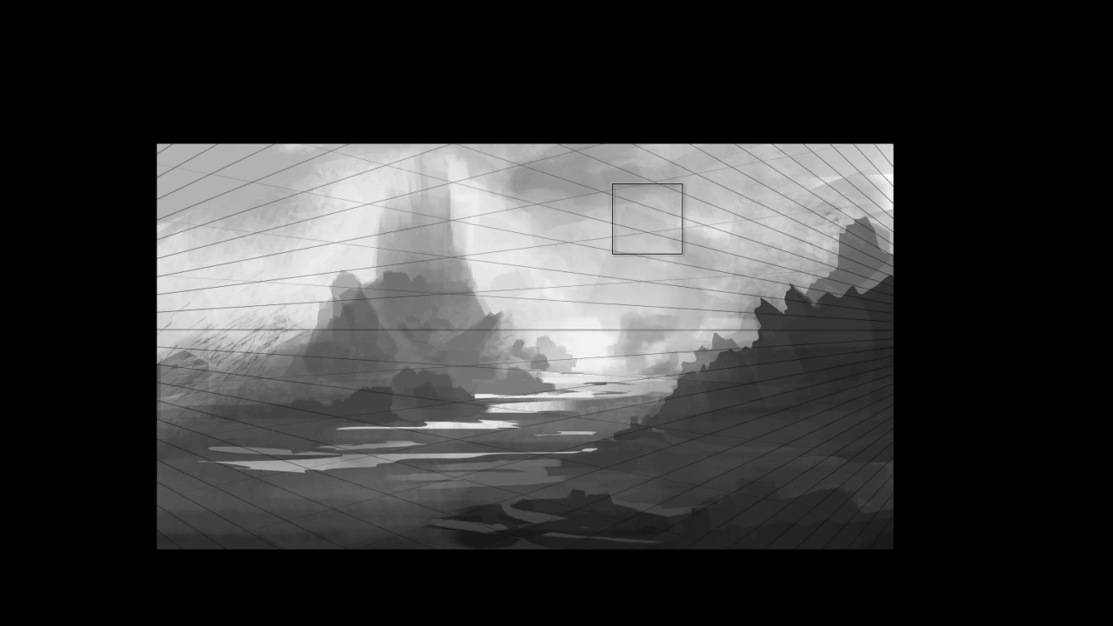
# - Try a brush stroke in a tone sampled near the horizon over the misty cloud mass beside the bright glow
pyautogui.keyDown('alt'); pyautogui.click(635, 321); pyautogui.keyUp('alt')
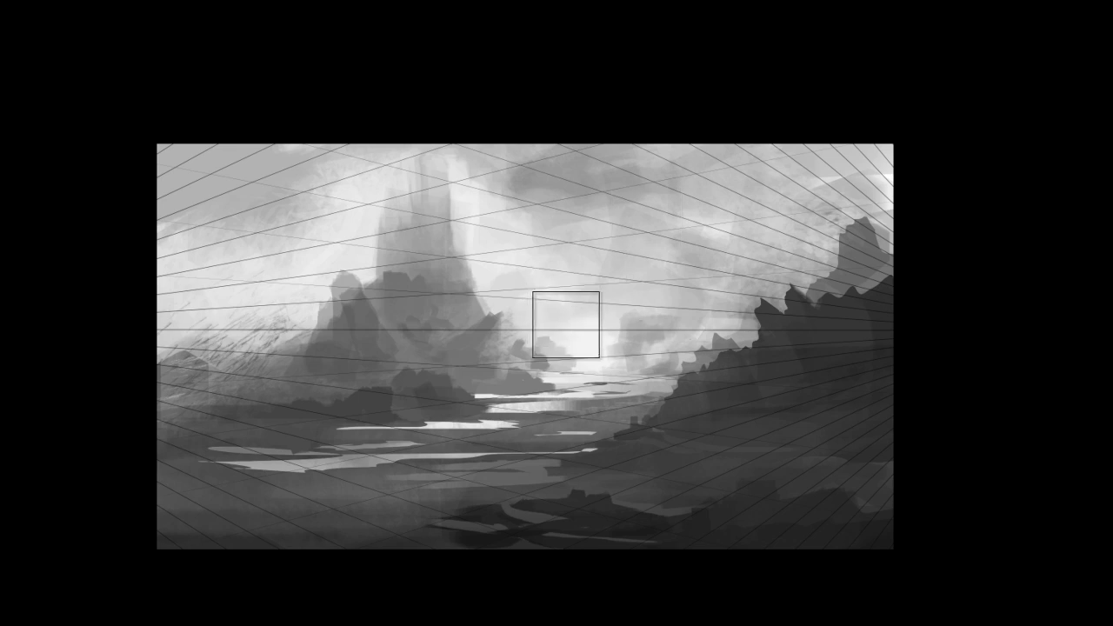
pyautogui.keyDown('alt'); pyautogui.click(618, 329); pyautogui.keyUp('alt')
pyautogui.keyDown('alt'); pyautogui.click(598, 333); pyautogui.keyUp('alt')
pyautogui.moveTo(641, 287); pyautogui.dragTo(628, 337)
pyautogui.hotkey('ctrl', 'z')
# - Try glazing the lower part of the dark cliff with a much larger brush
pyautogui.press(']')
pyautogui.press(']')
pyautogui.press(']')
pyautogui.press(']')
pyautogui.press(']')
pyautogui.press(']')
pyautogui.press('[')
pyautogui.press(']')
pyautogui.moveTo(764, 387); pyautogui.dragTo(814, 377)
pyautogui.hotkey('ctrl', 'z')
pyautogui.hotkey('ctrl', 'z')
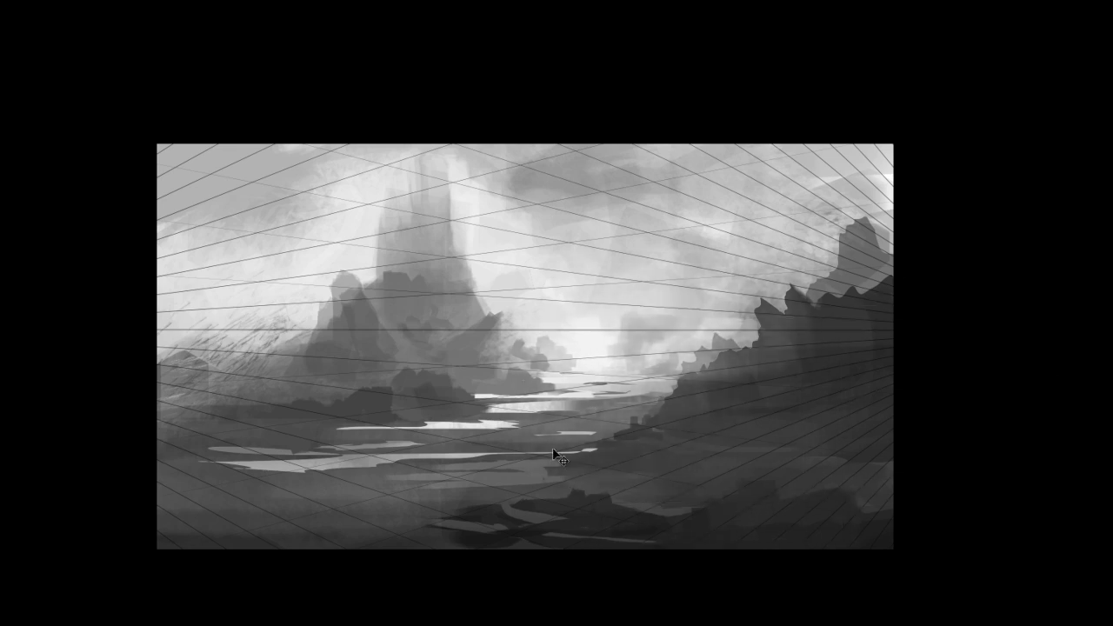
# - Try a grey patch in the sky just above the dark cliff's jagged edge with a smaller brush
pyautogui.press('[')
pyautogui.press('[')
pyautogui.press('[')
pyautogui.press('[')
pyautogui.press('[')
pyautogui.press(']')
pyautogui.moveTo(748, 257); pyautogui.dragTo(753, 296)
pyautogui.press('[')
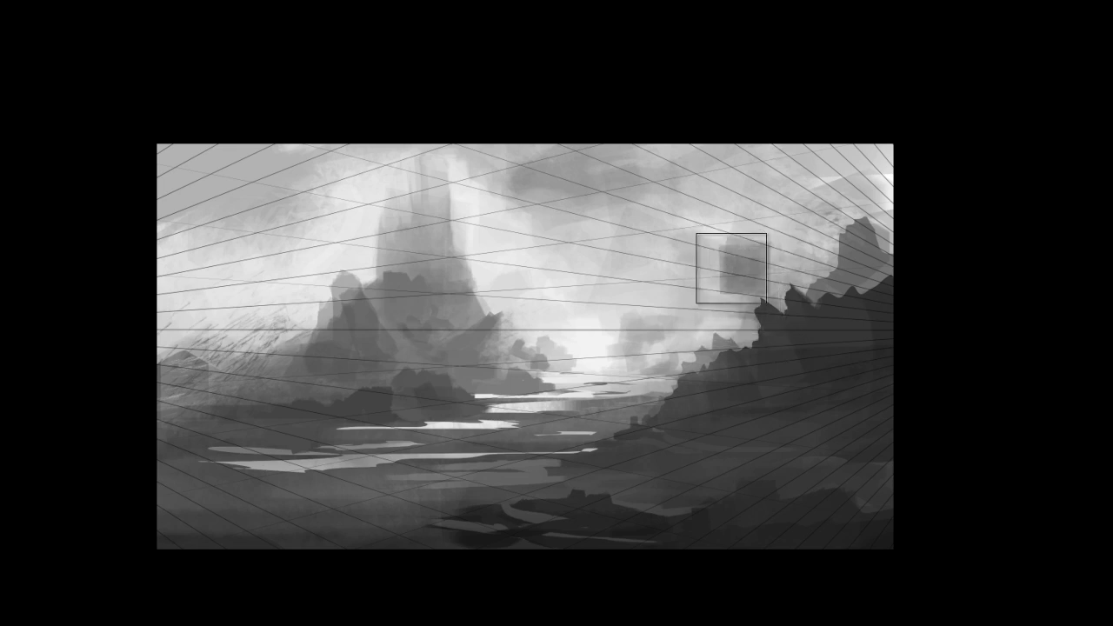
pyautogui.hotkey('ctrl', 'z')
pyautogui.hotkey('ctrl', 'z')
pyautogui.press('[')
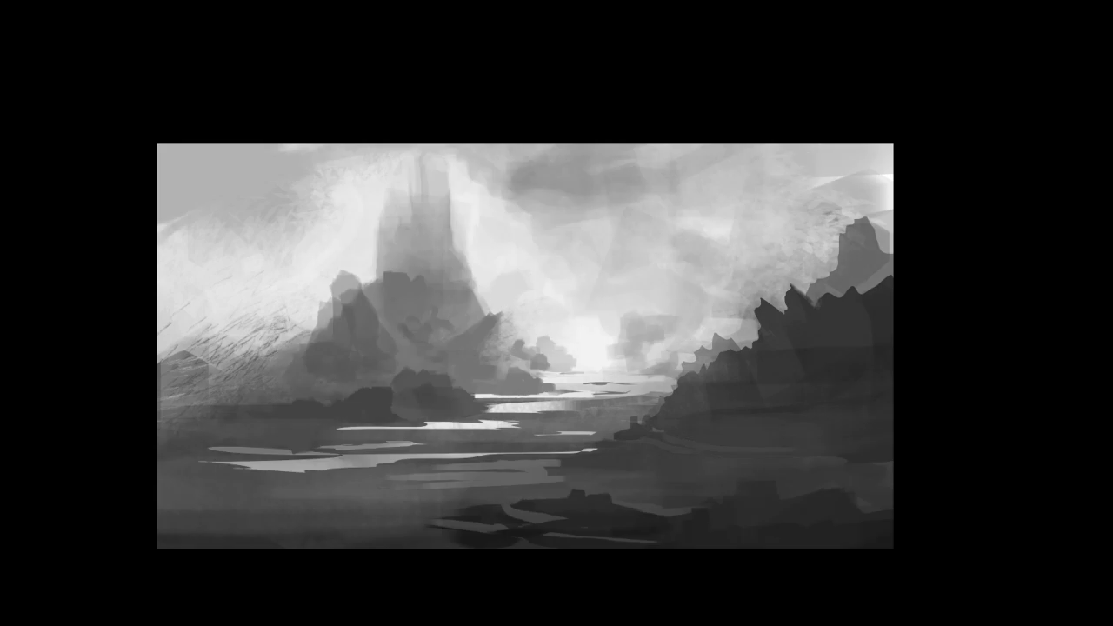
# - Flip the canvas horizontally and hide the perspective guide lines
pyautogui.hotkey('ctrl', 'f')
pyautogui.moveTo(505, 432)
pyautogui.mouseDown()
pyautogui.moveTo(589, 444)
pyautogui.moveTo(514, 414)
pyautogui.mouseUp()
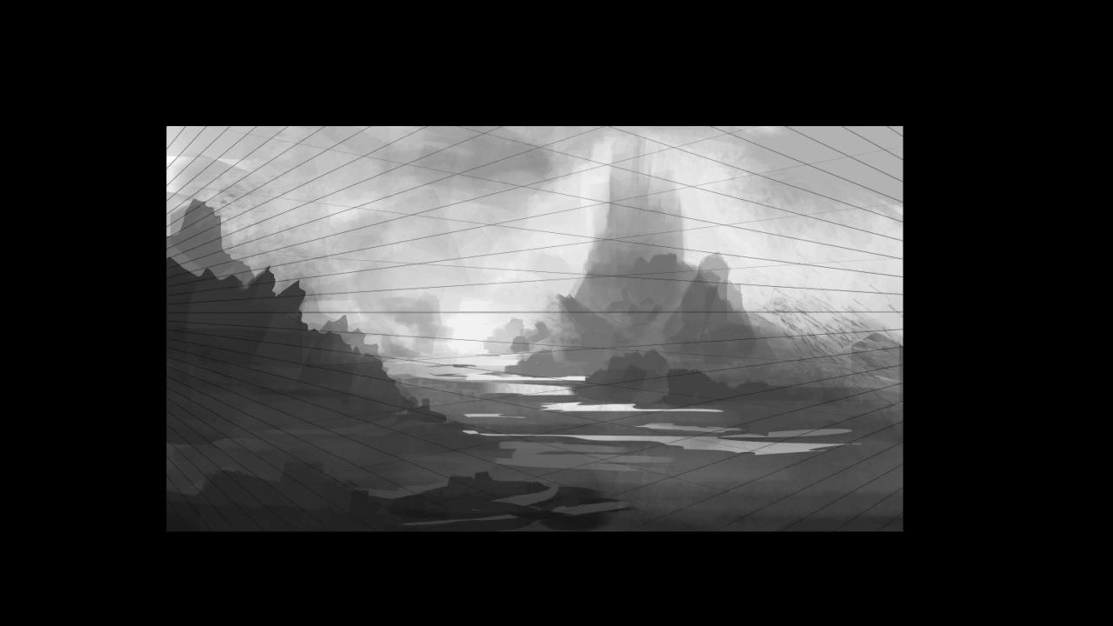
pyautogui.hotkey('ctrl', 'z')
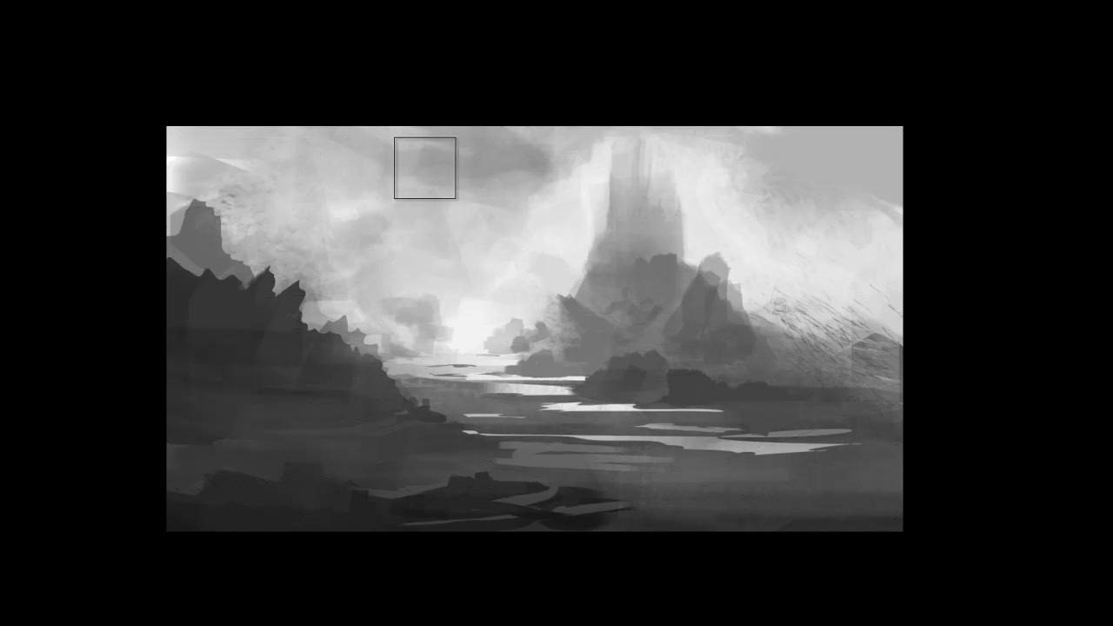